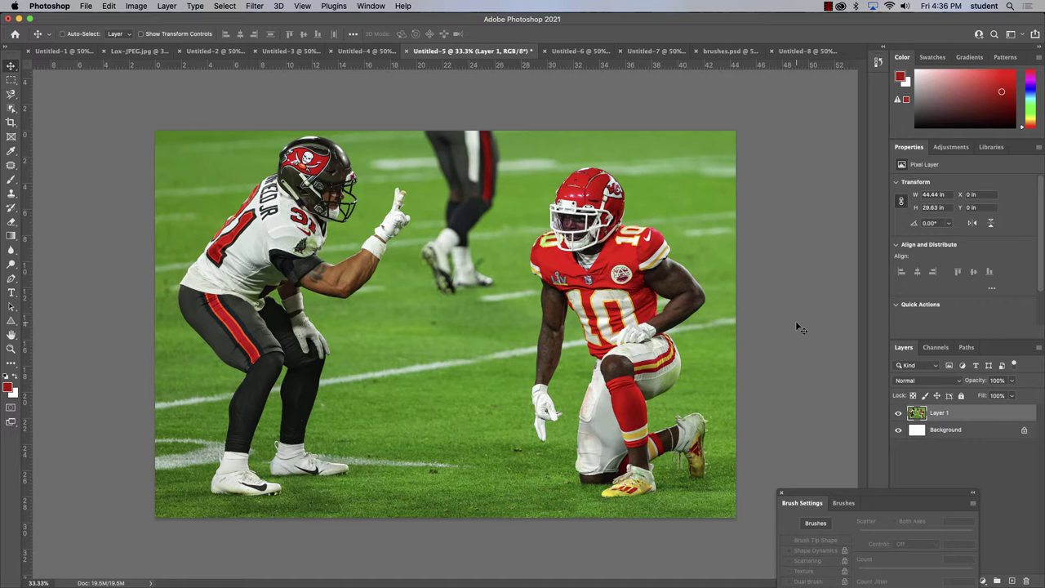
- Float the Layers panel beside the photo and toggle the visibility of Layer 1 and Background to check the layers
left_click(897, 414)
left_click(897, 413)
left_click_drag(903, 347, 747, 130)
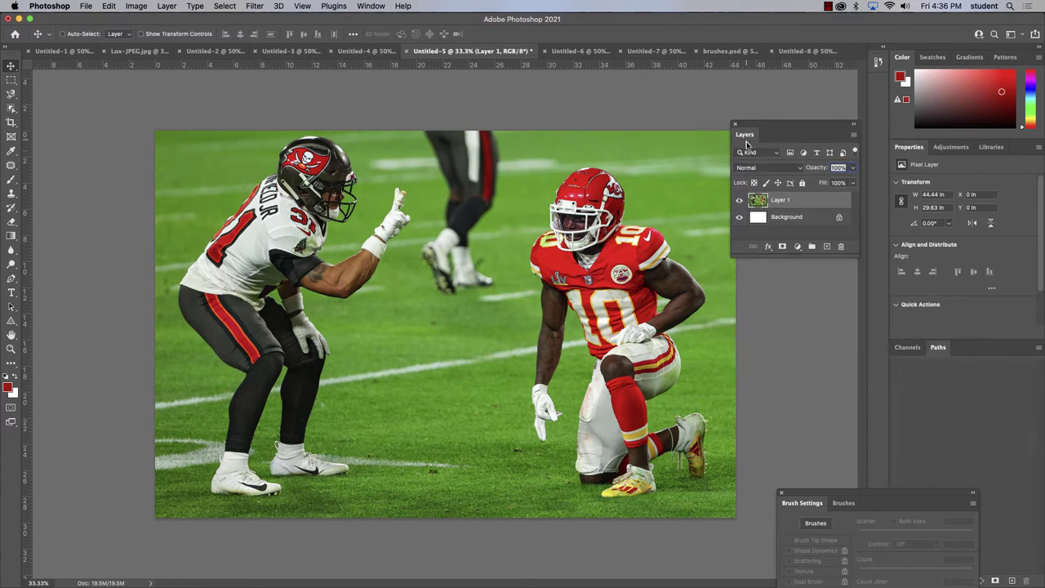
left_click(739, 201)
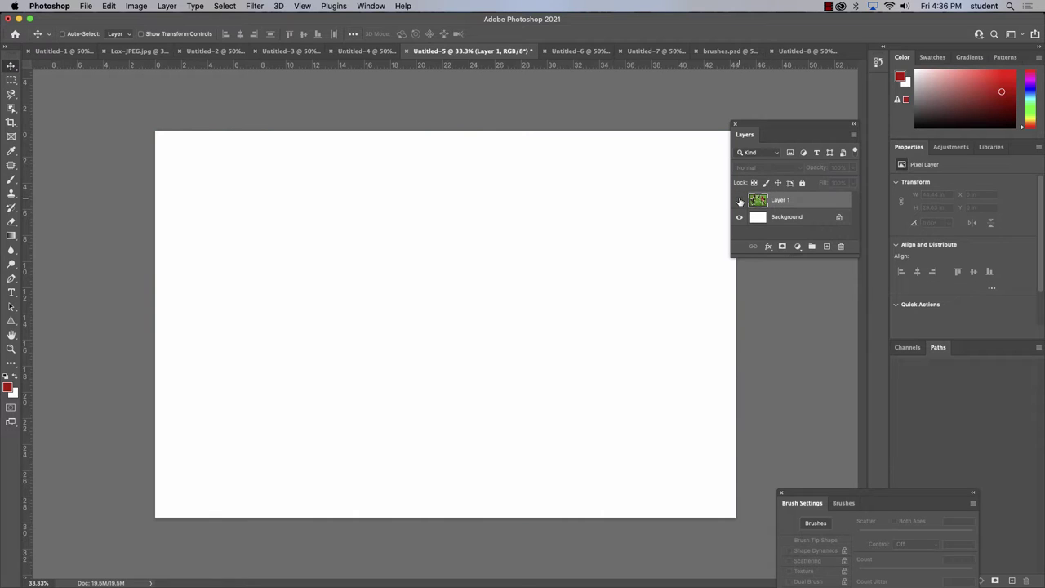
left_click(739, 201)
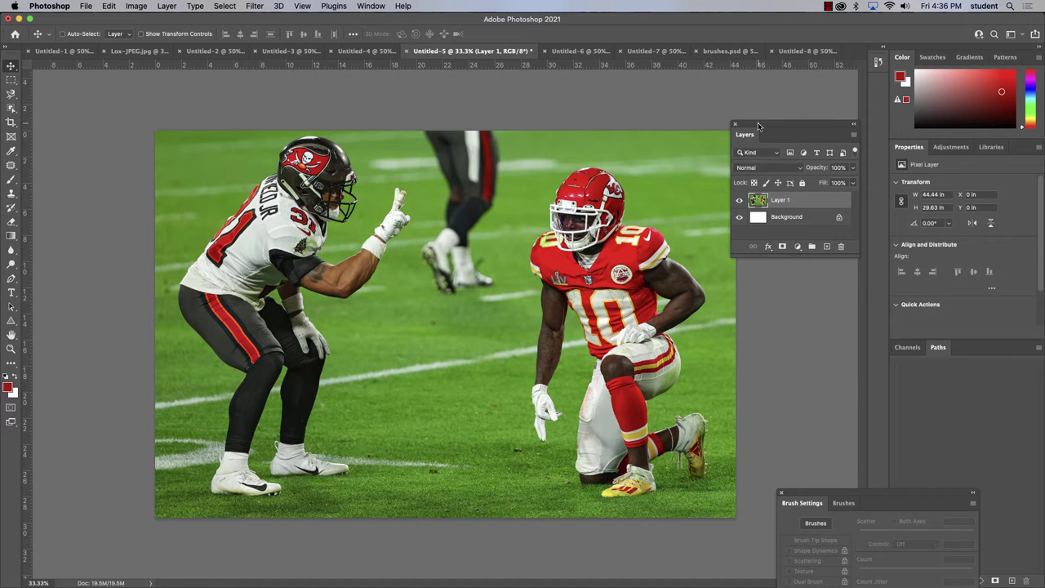
mouse_move(761, 126)
left_mouse_down()
mouse_move(773, 124)
mouse_move(771, 135)
left_mouse_up()
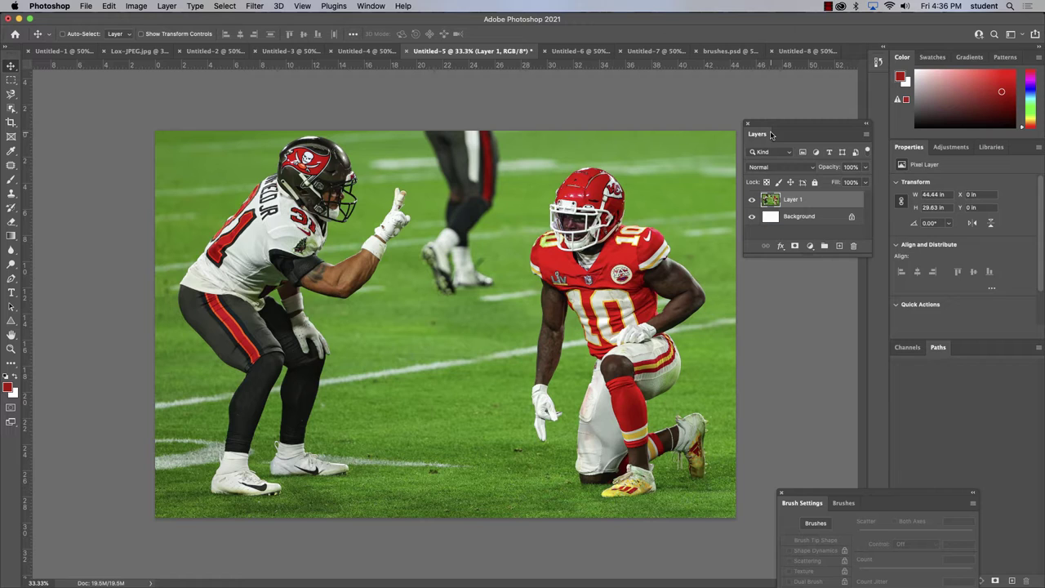
left_click(751, 215)
left_click(751, 200)
left_click(752, 200)
- Select the player in the white jersey using the Object Selection tool in Rectangle mode
left_click(12, 109)
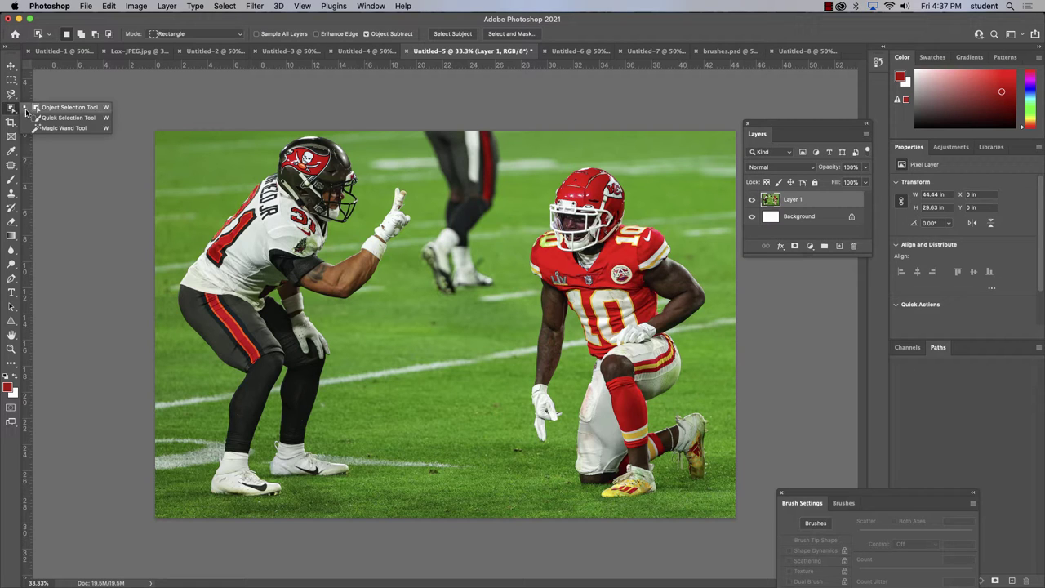
left_click(36, 109)
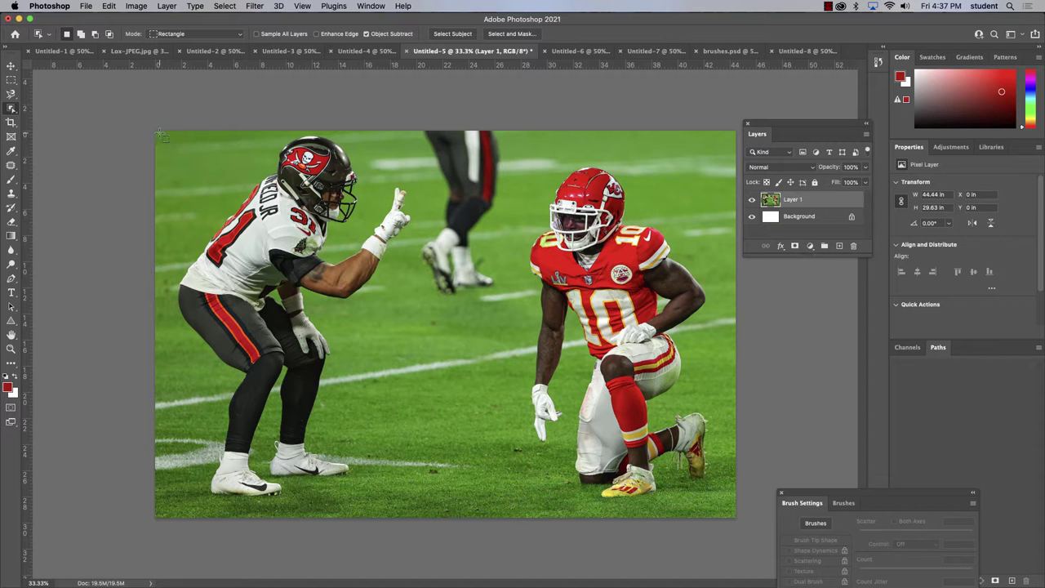
left_click_drag(161, 133, 415, 527)
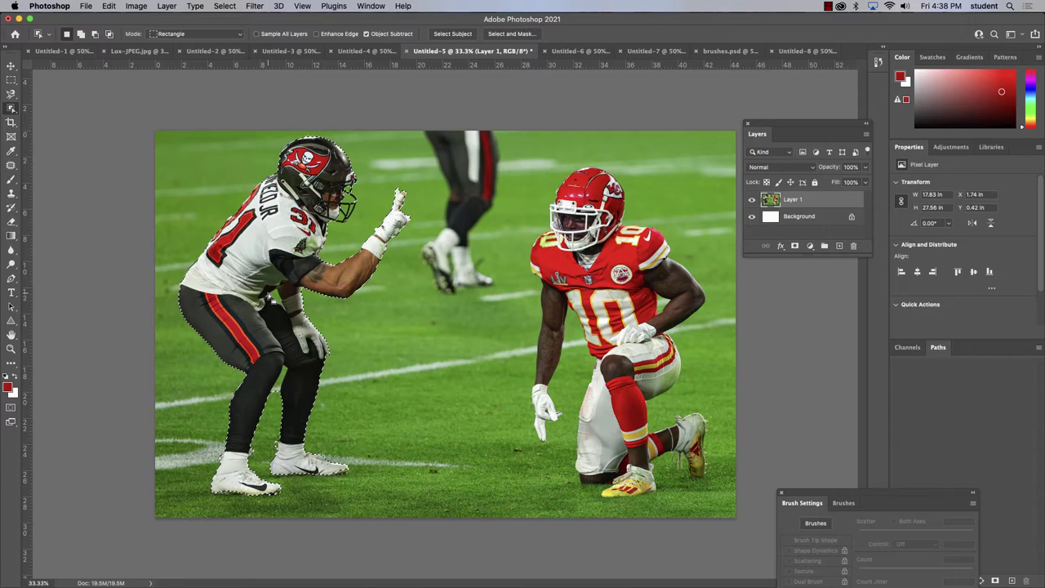
- Subtract the grass between the white-jersey player's legs from the selection with the Quick Selection tool
key("super+equal")
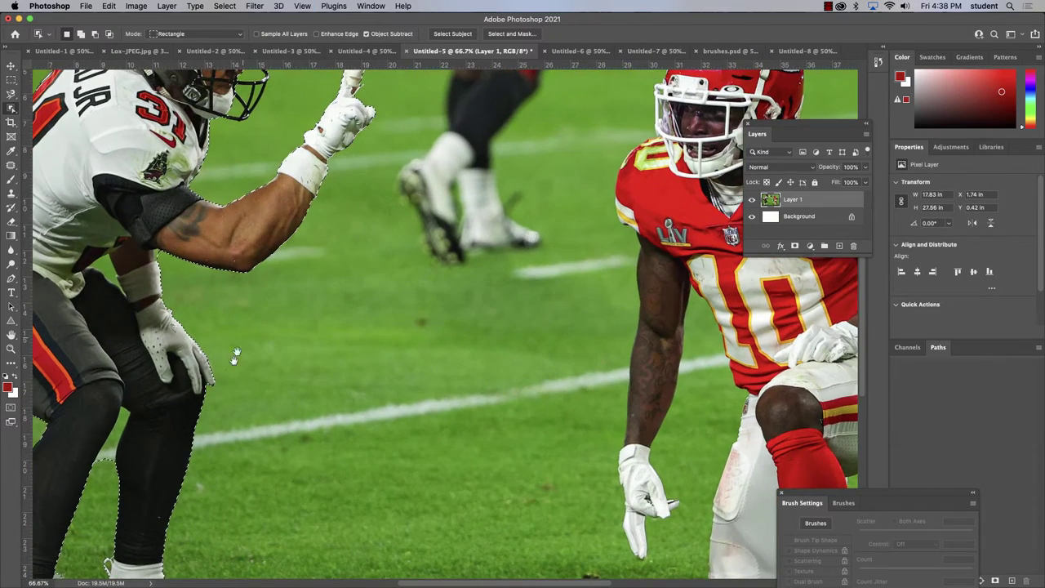
left_click_drag(235, 356, 420, 251)
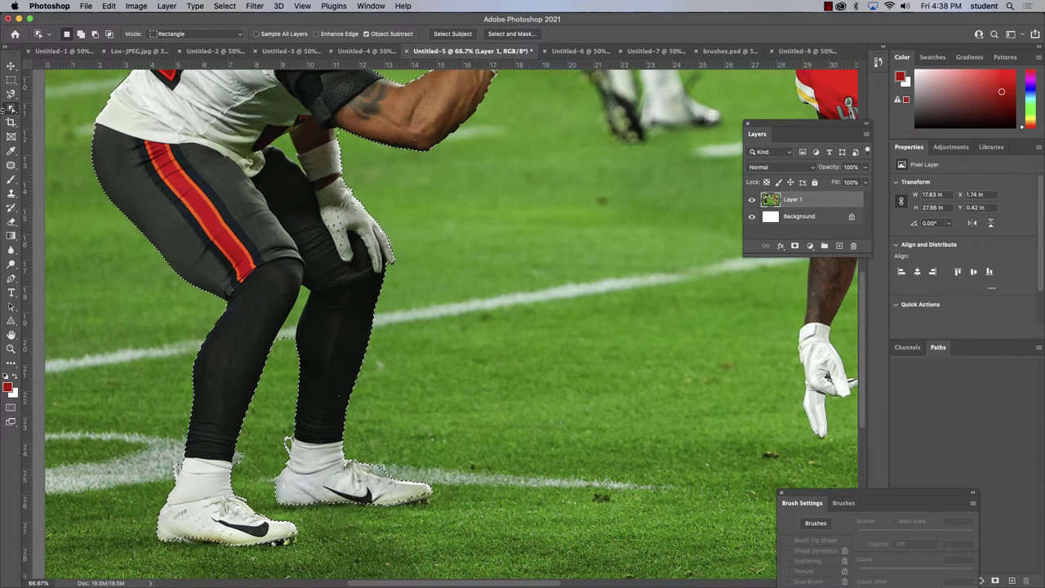
left_click(12, 111)
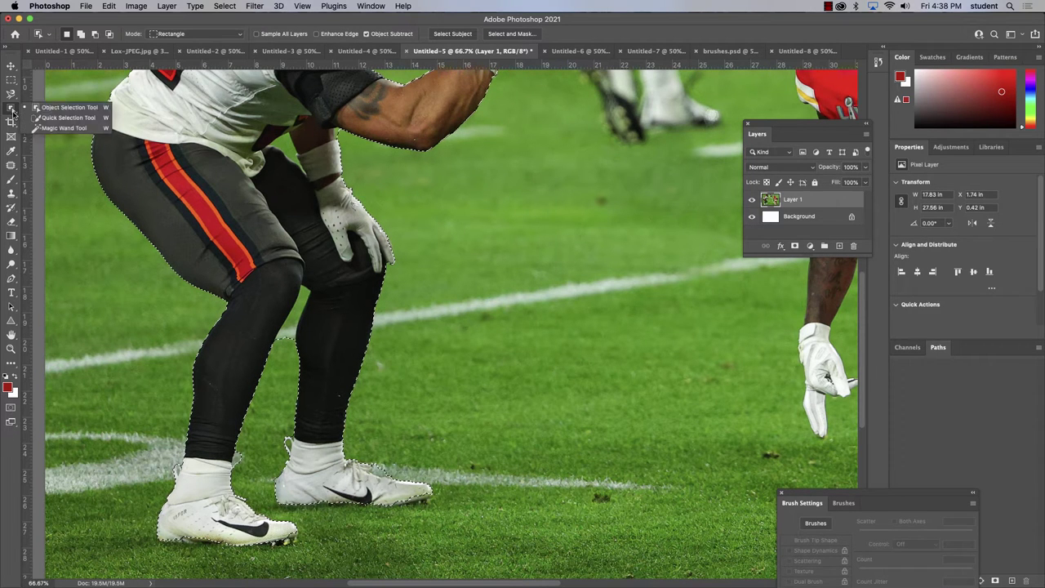
left_click(50, 120)
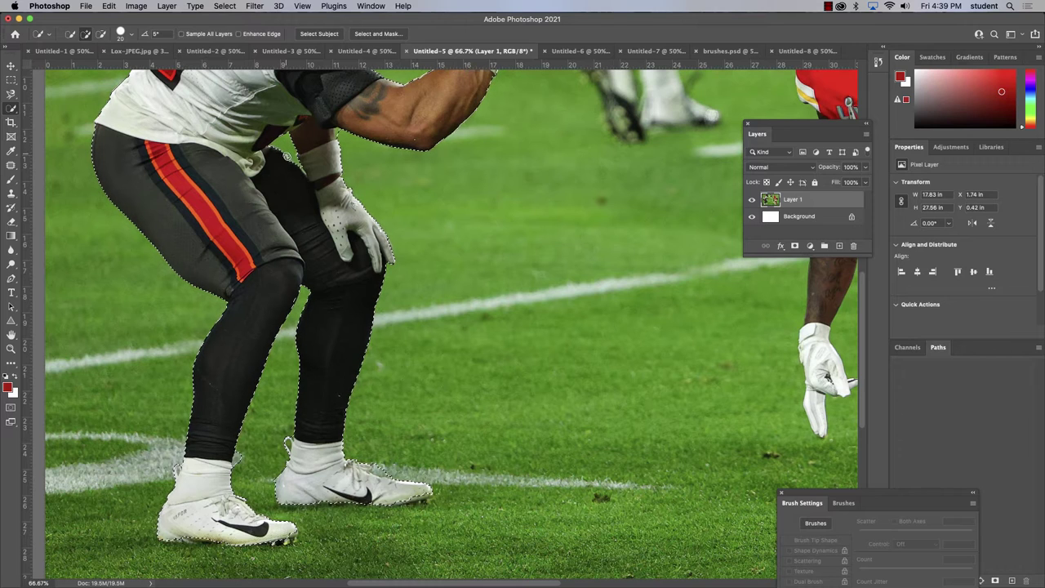
key("alt")
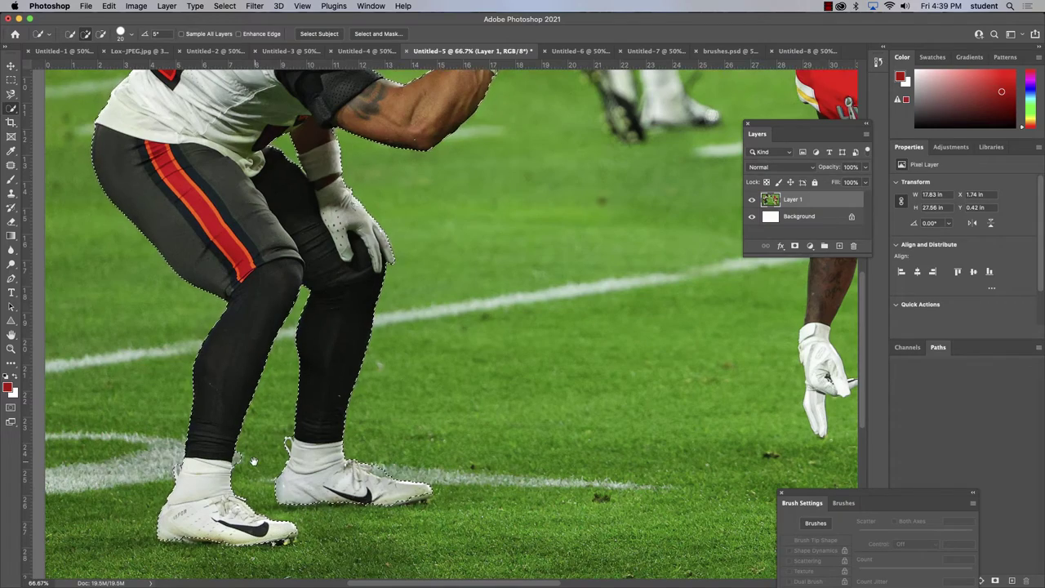
- Subtract the stray patch of chalk line beside the nearer foot's sock from the selection
scroll(310, 375, "down", 5)
scroll(310, 375, "left", 2)
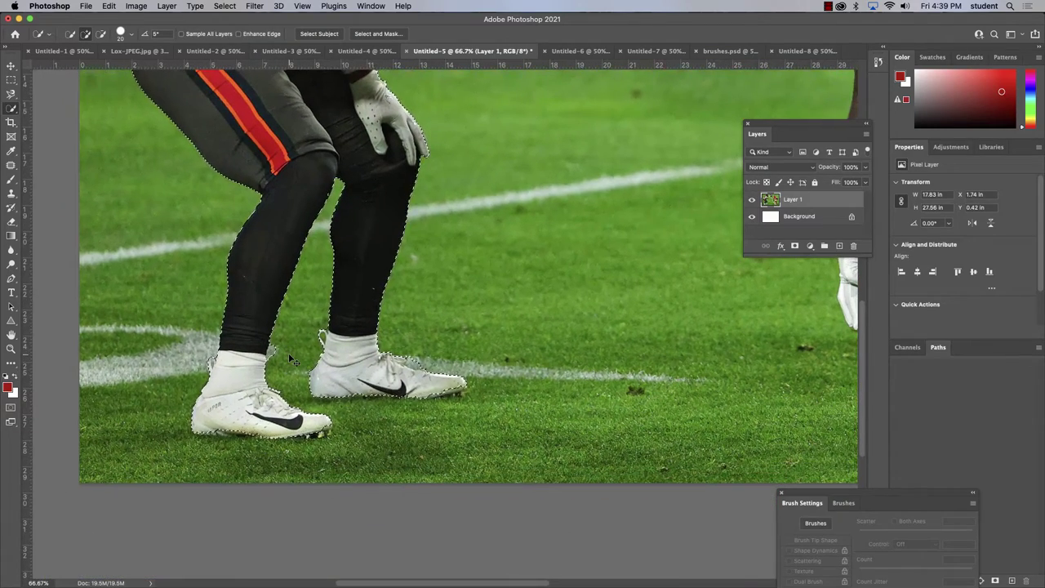
key("super+equal")
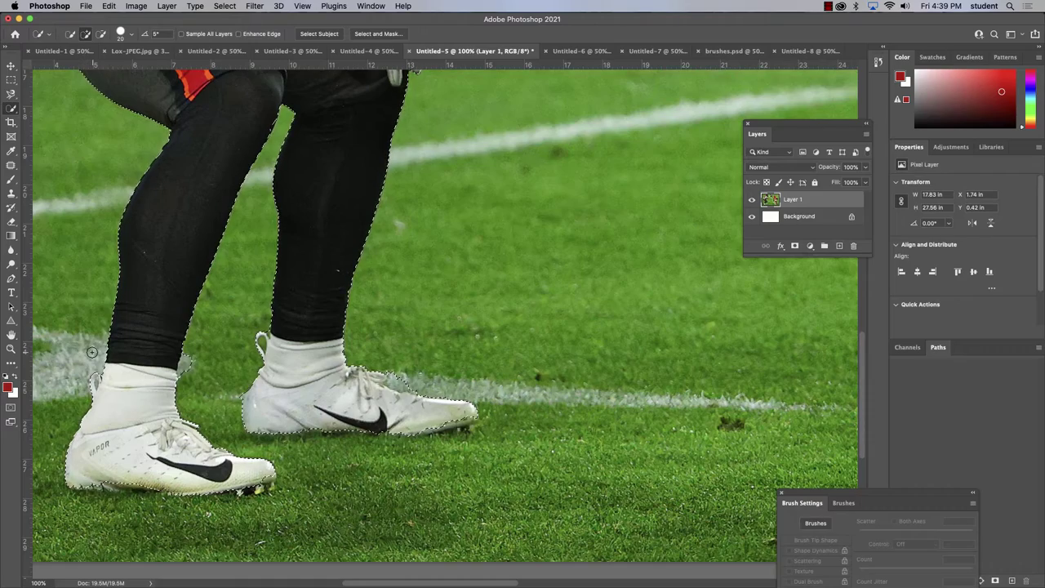
key("super+equal")
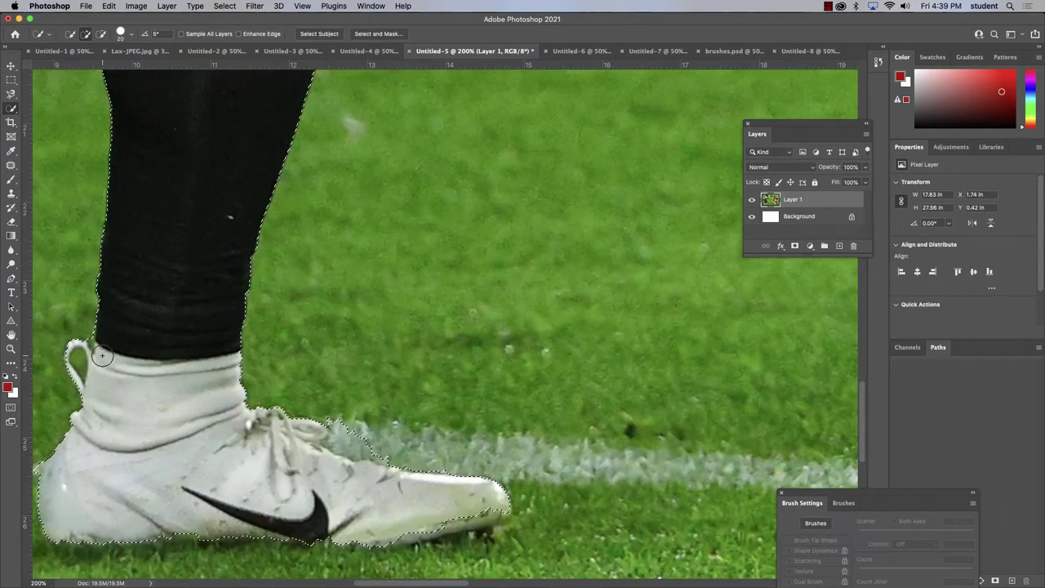
mouse_move(104, 360)
left_mouse_down()
mouse_move(196, 343)
mouse_move(363, 276)
left_mouse_up()
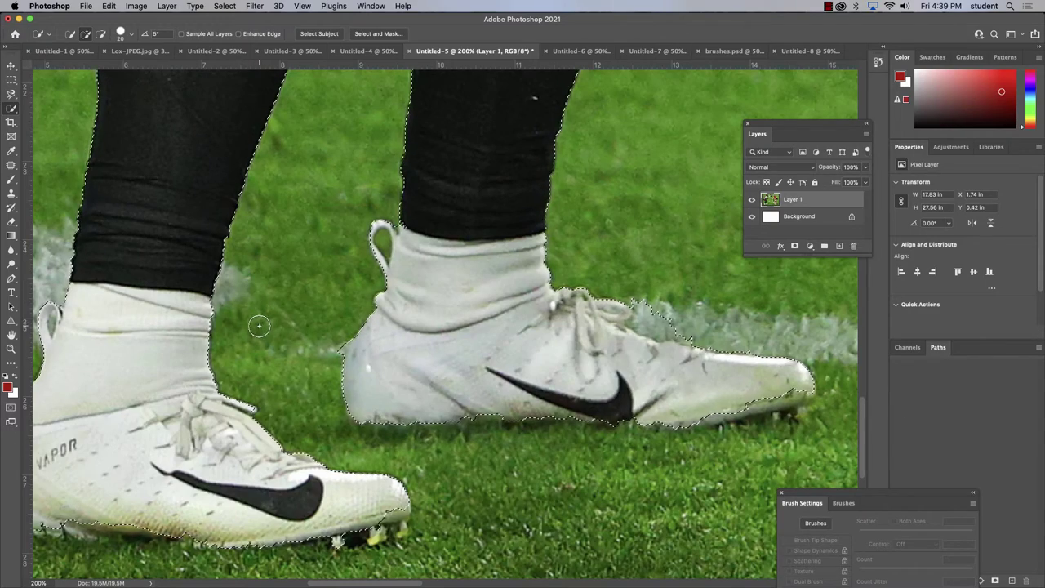
- Try to outline the opening in the nearer shoe's heel loop with the Pen tool in Shape mode
left_click_drag(262, 322, 349, 251)
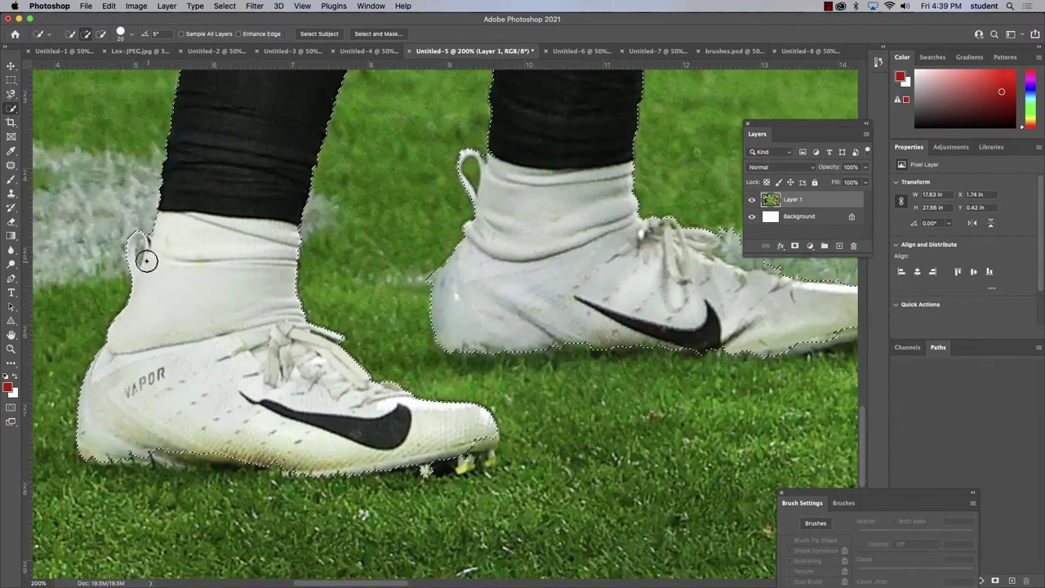
key("super+plus")
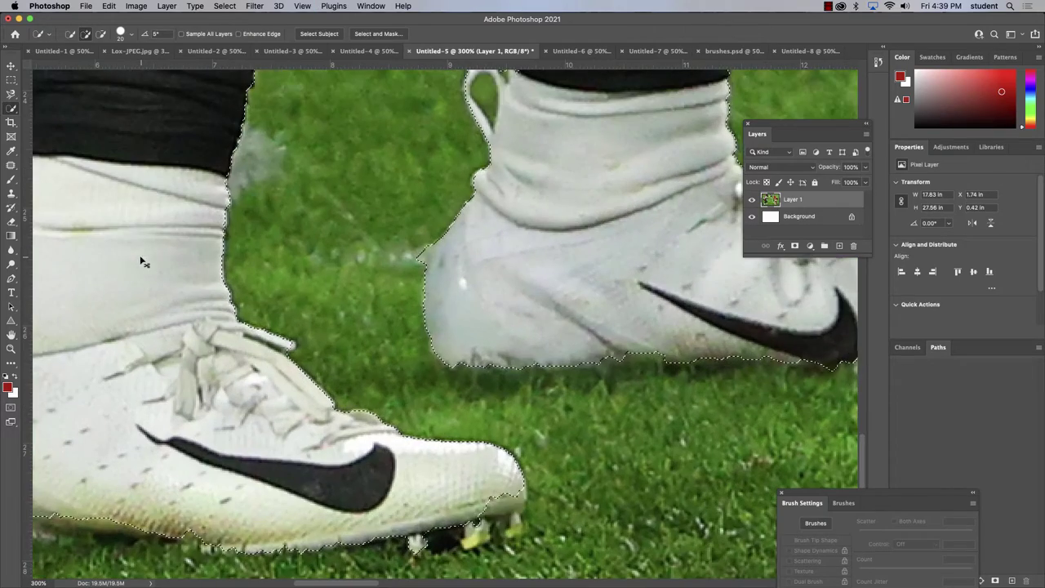
left_click_drag(79, 288, 298, 238)
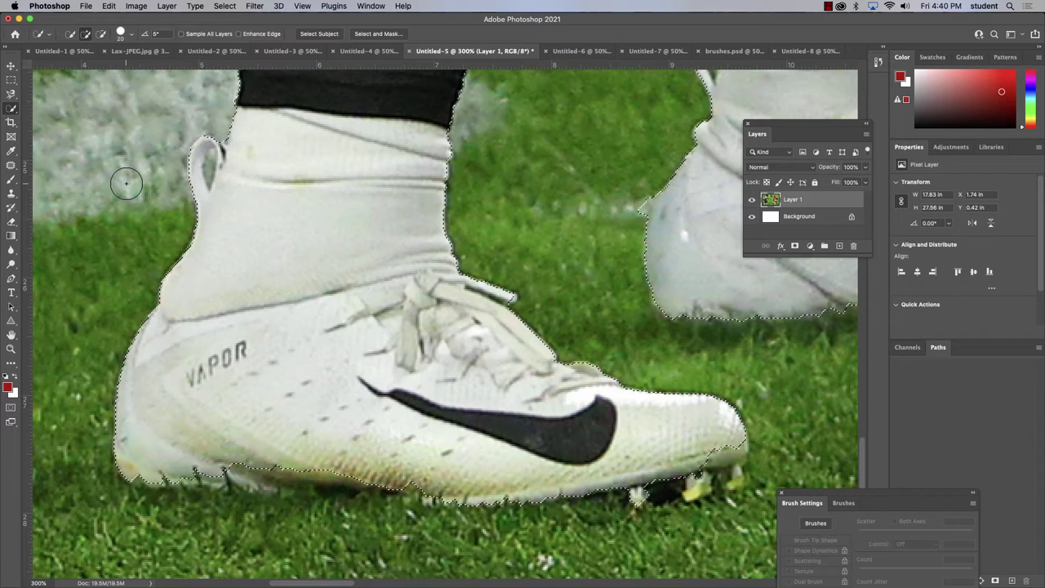
left_click(11, 278)
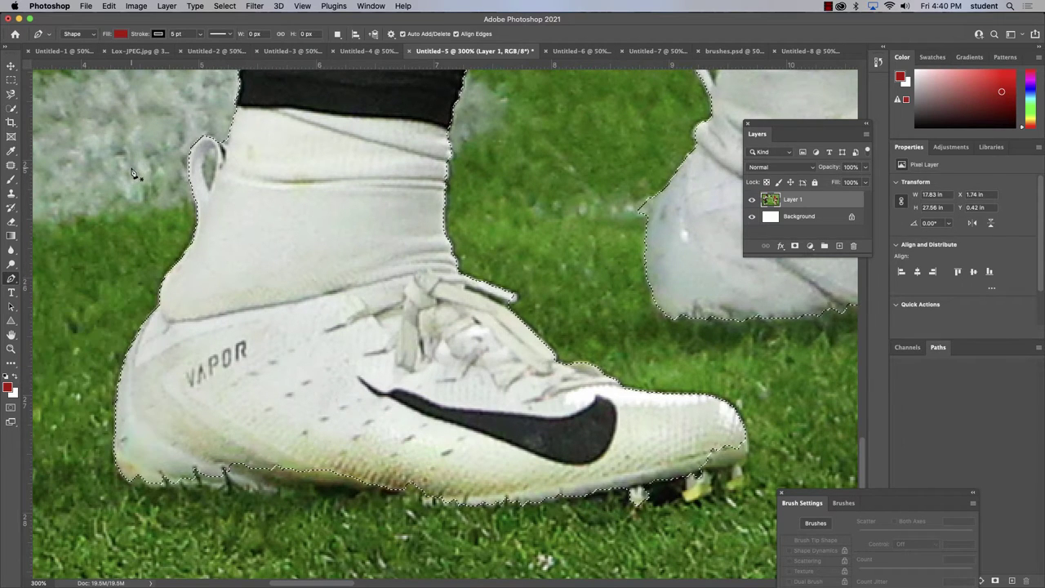
key("super+equal")
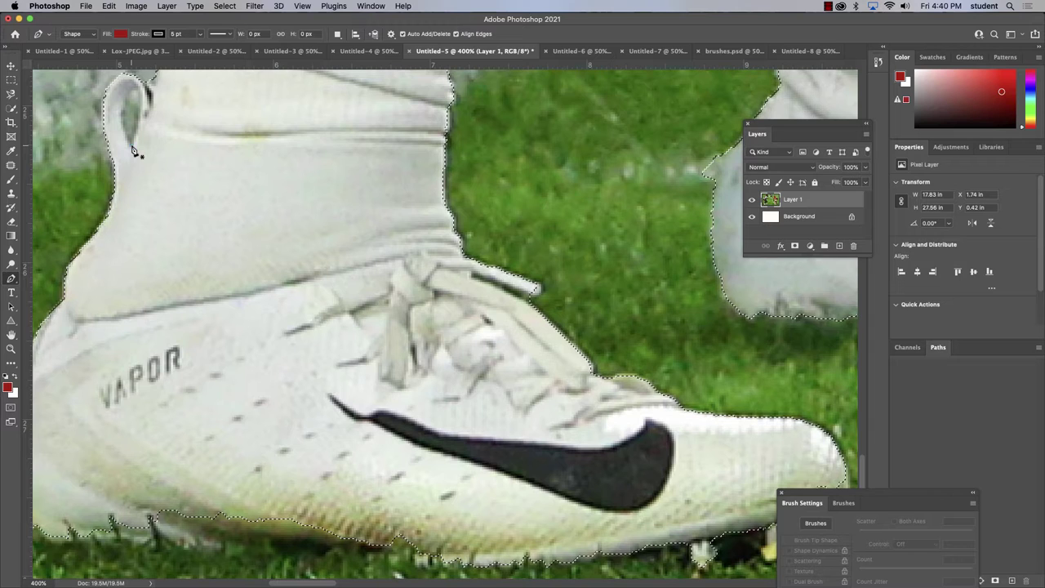
left_click(130, 151)
left_click(133, 135)
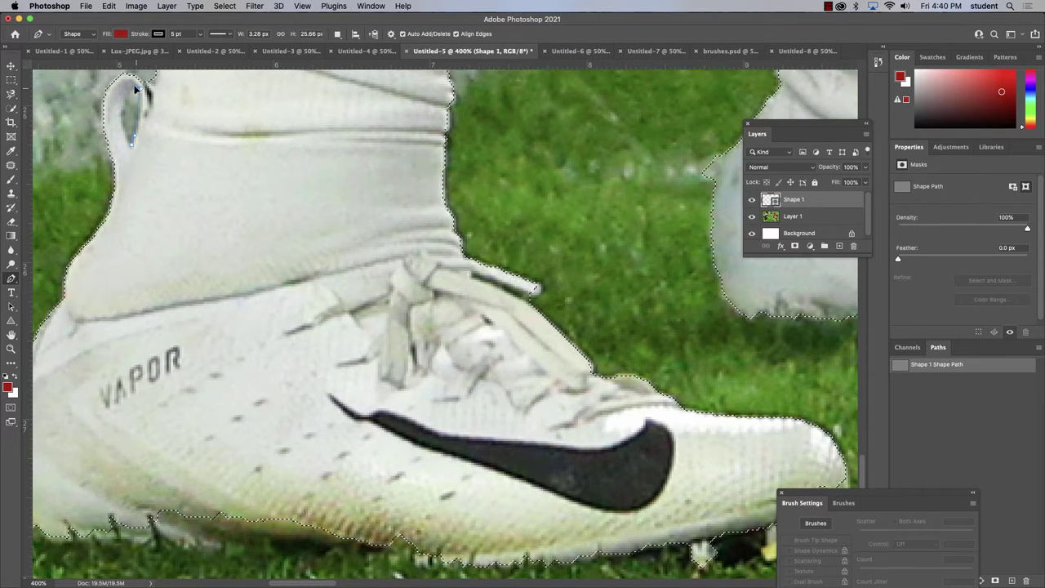
left_click(129, 76)
left_click(130, 96)
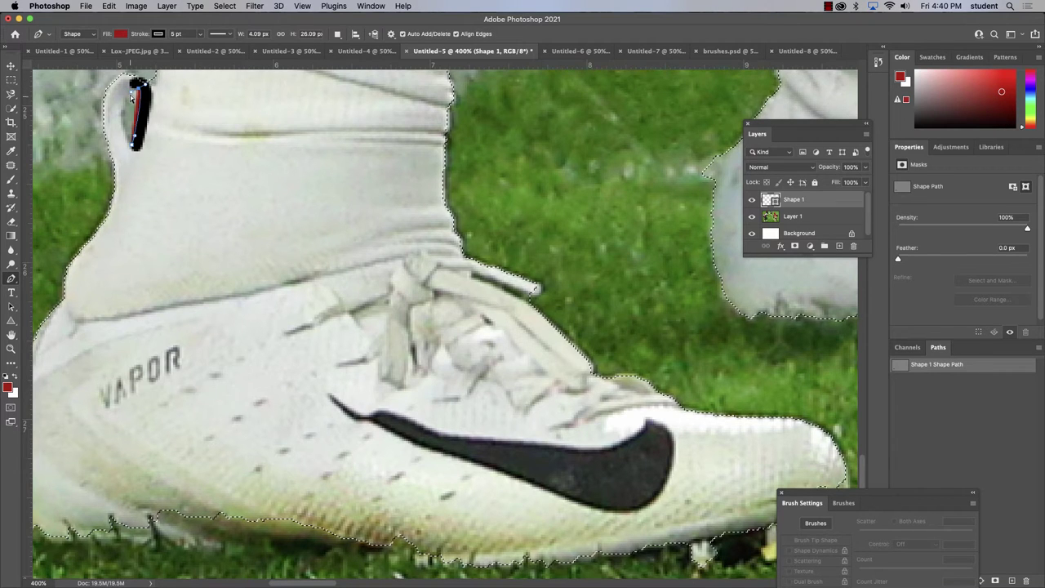
key("super+z")
- Set the Pen tool to Path mode and trace a closed path around the opening in the nearer shoe's heel loop
left_click(82, 34)
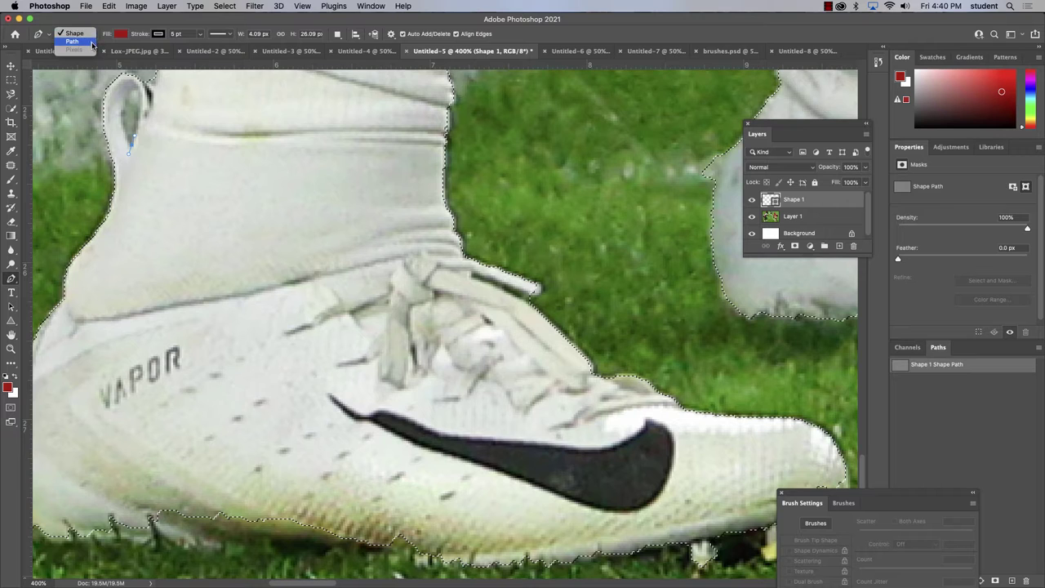
left_click(71, 41)
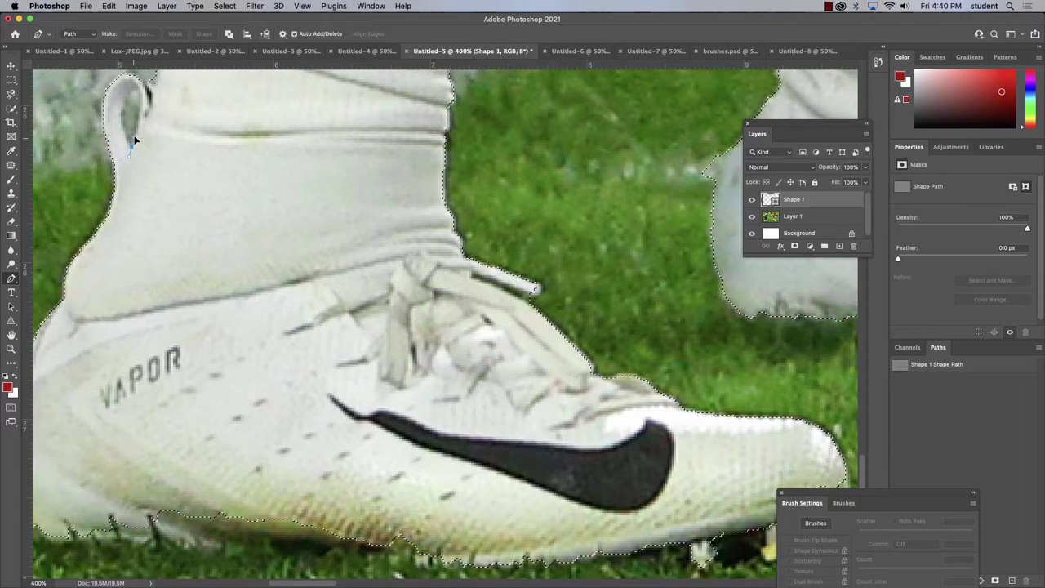
left_click(129, 149)
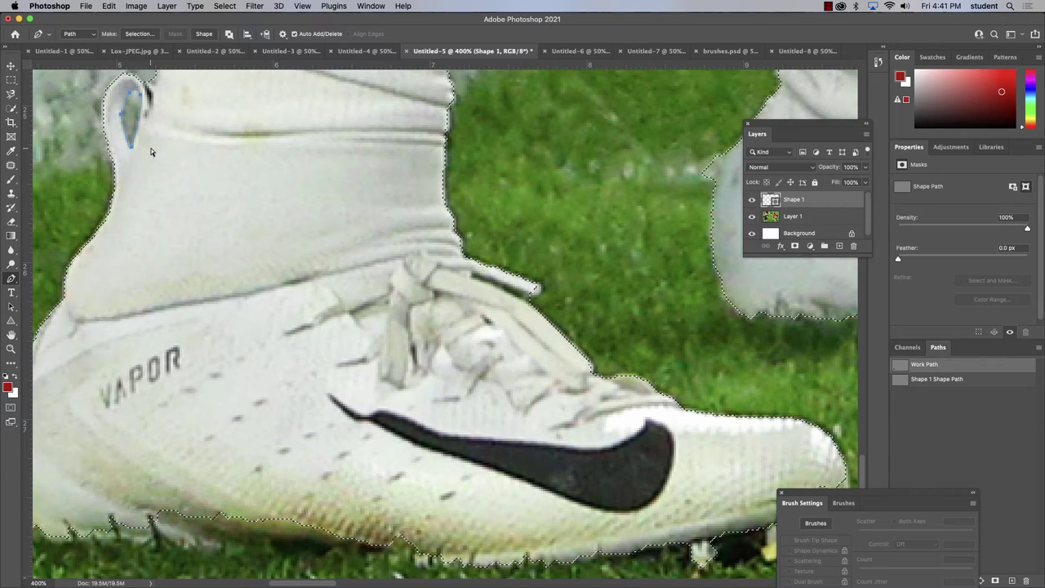
key("Return")
key("ctrl+z")
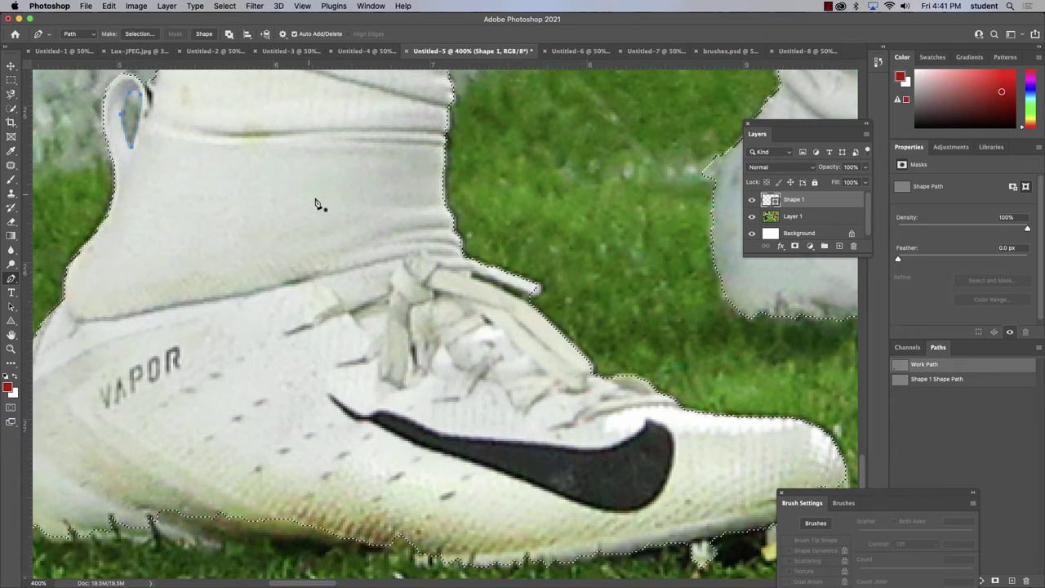
- Float the Paths panel over the canvas and toggle the display of the Work Path
left_click_drag(938, 347, 706, 274)
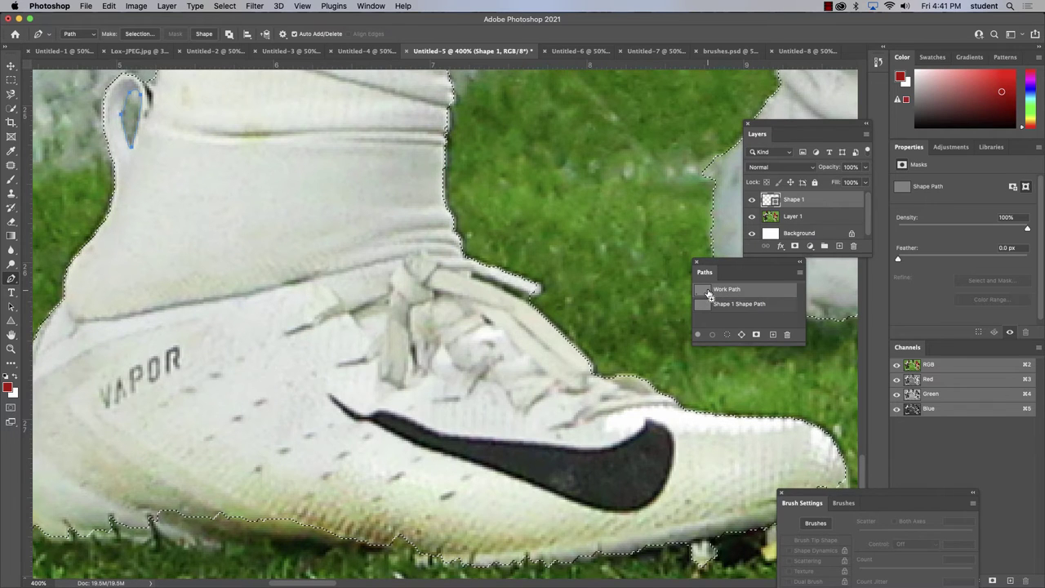
key("Escape")
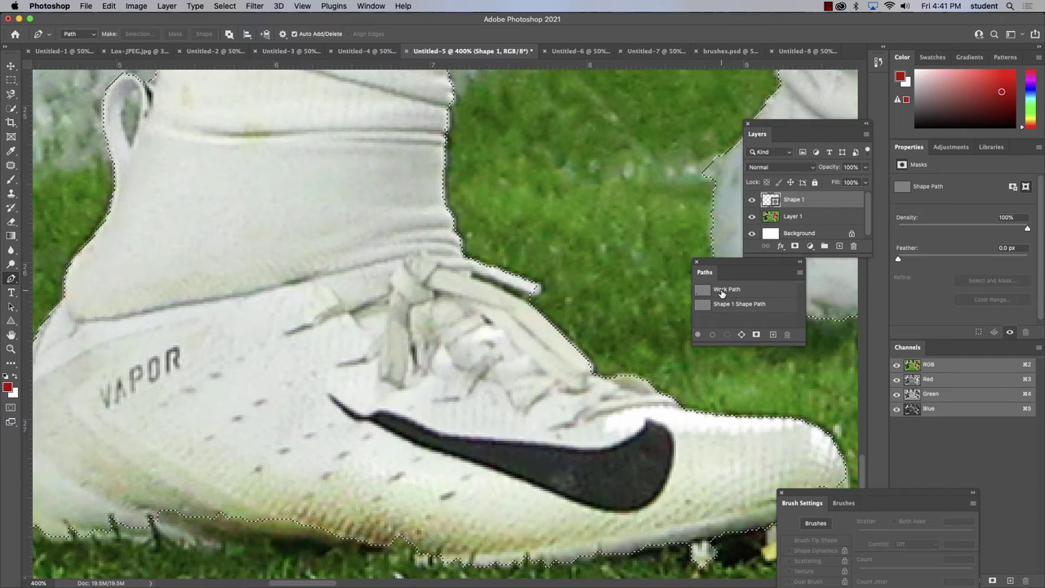
left_click(721, 292)
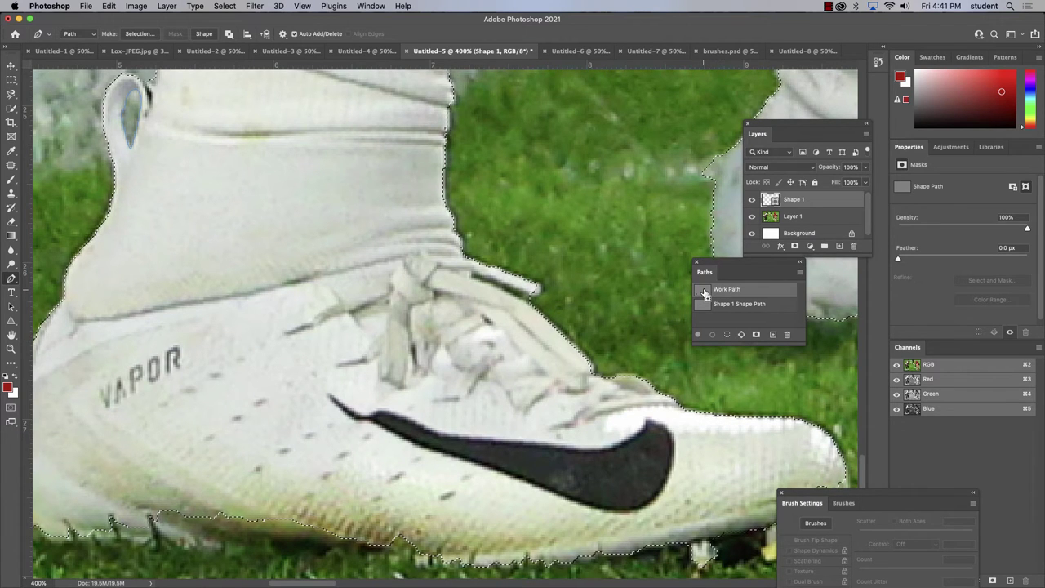
left_click(706, 296, "ctrl")
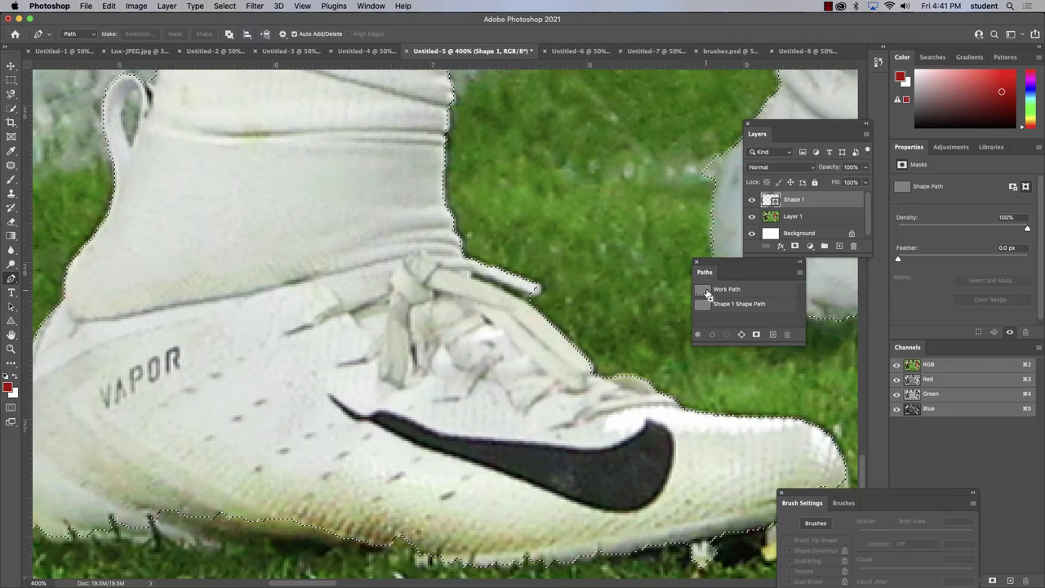
right_click(746, 292)
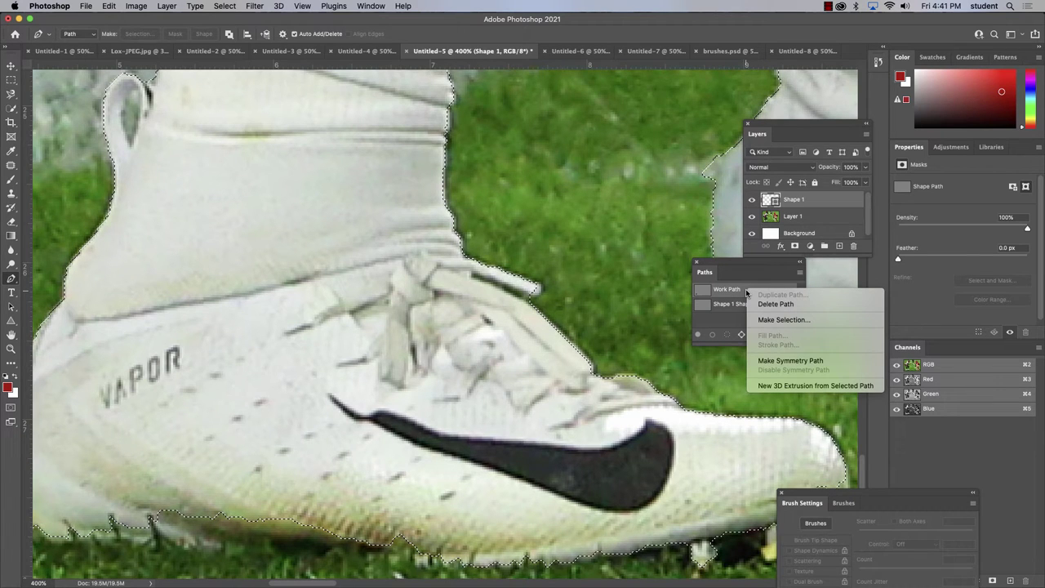
- Save the Work Path under the name "back of shoe"
left_click(800, 275)
left_click(800, 274)
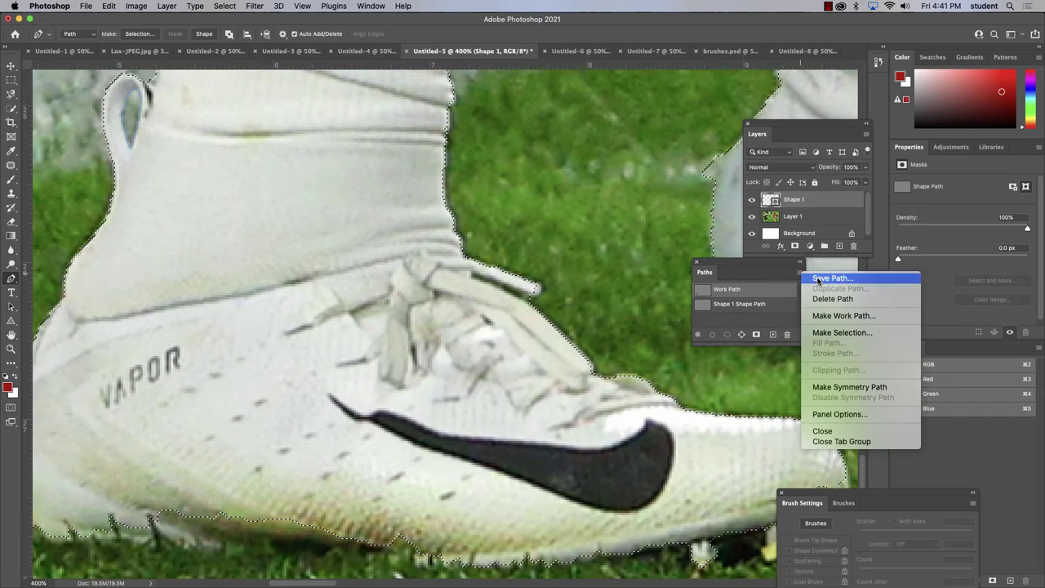
left_click(829, 278)
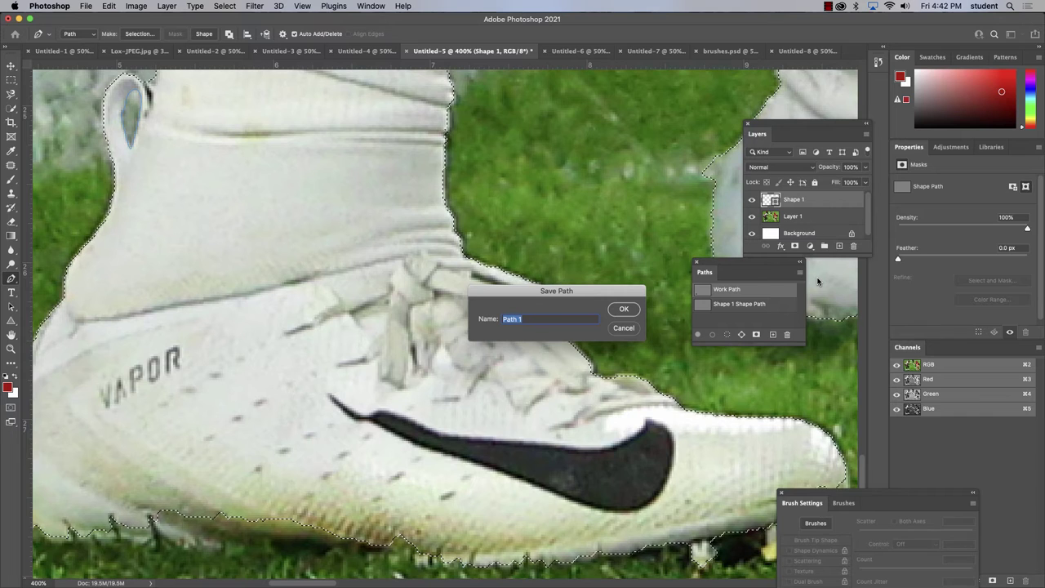
type("back of shoe")
left_click(624, 309)
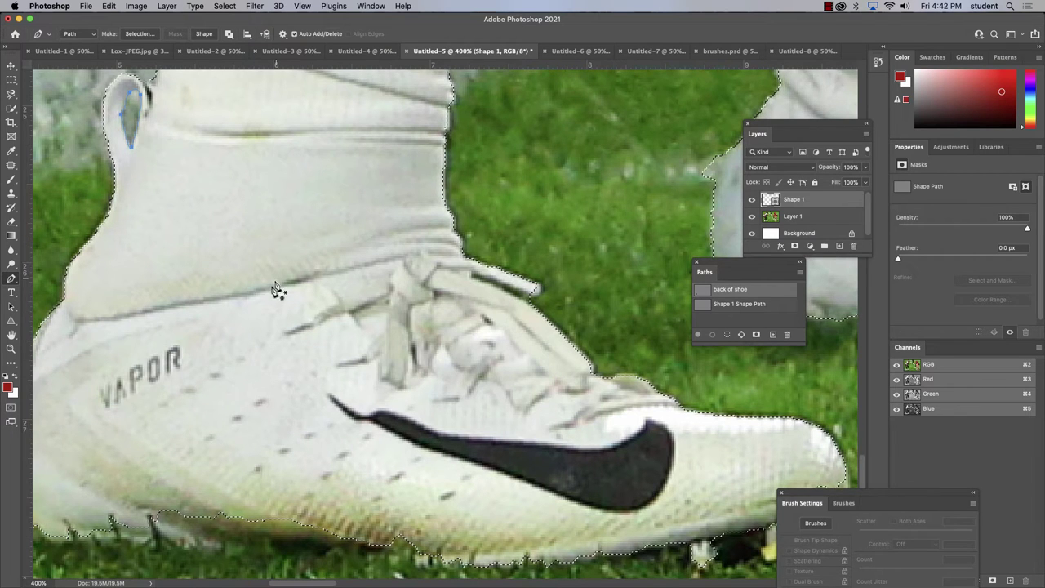
- Add the missed sole area just ahead of the nearer shoe's heel to the selection with the Lasso tool
left_click_drag(319, 401, 385, 292)
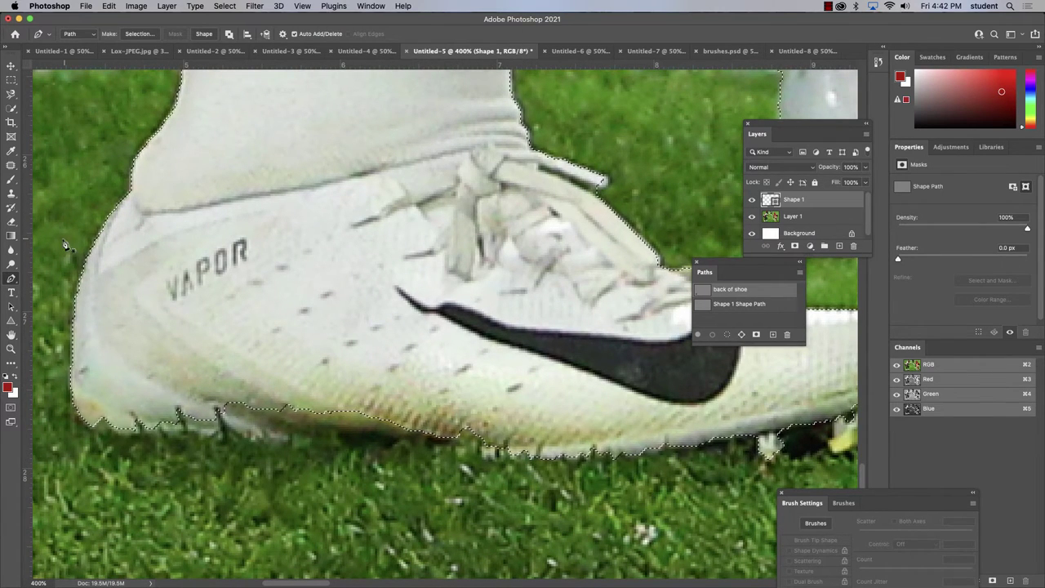
left_click(13, 94)
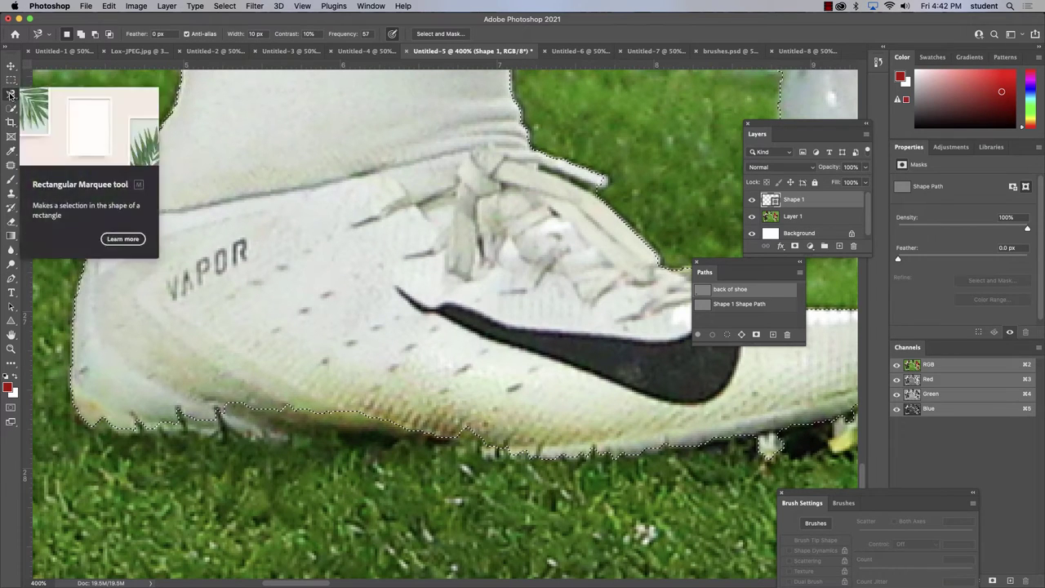
right_click(15, 96)
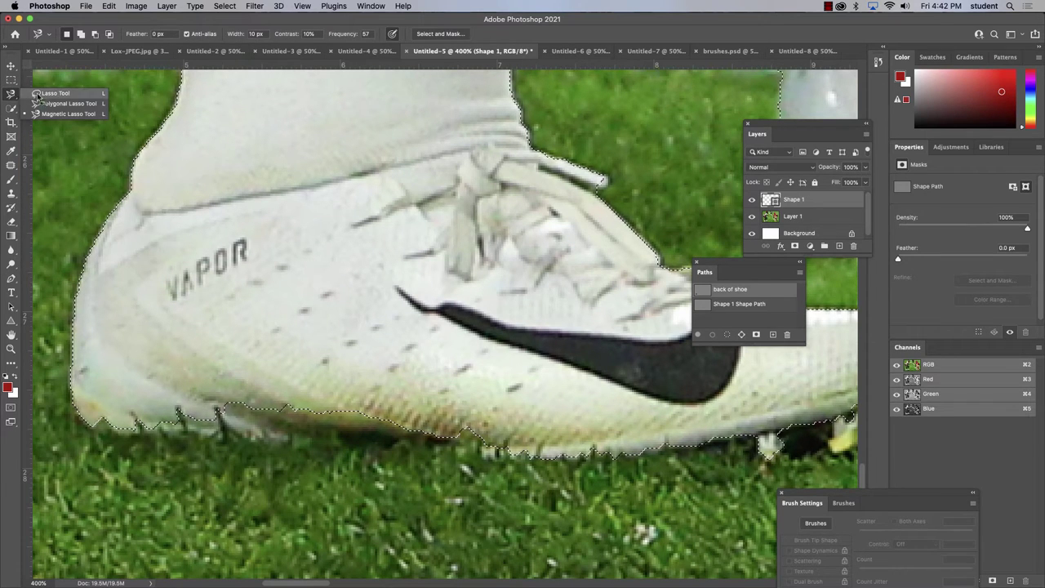
left_click(54, 93)
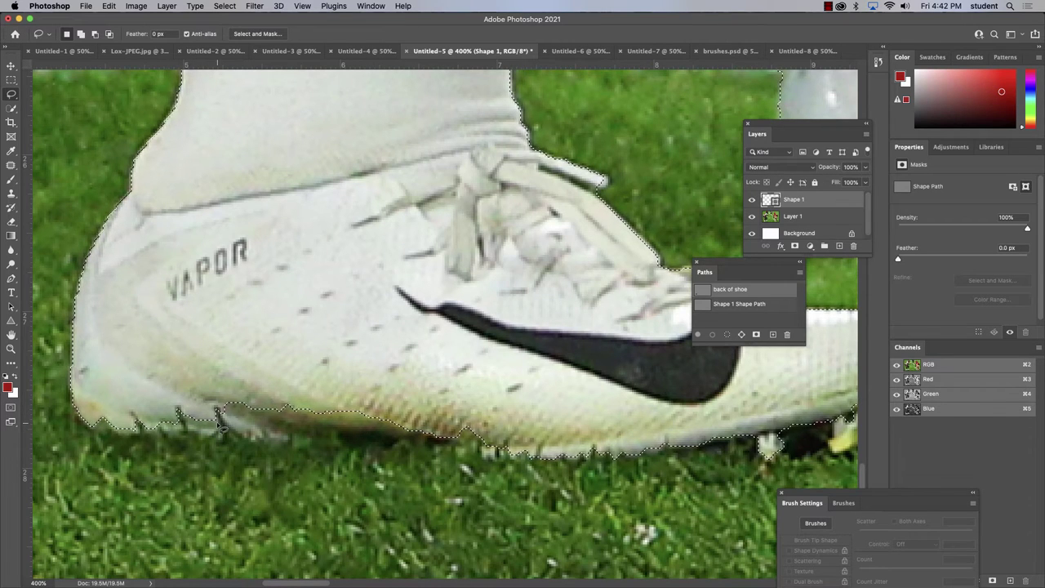
key("shift")
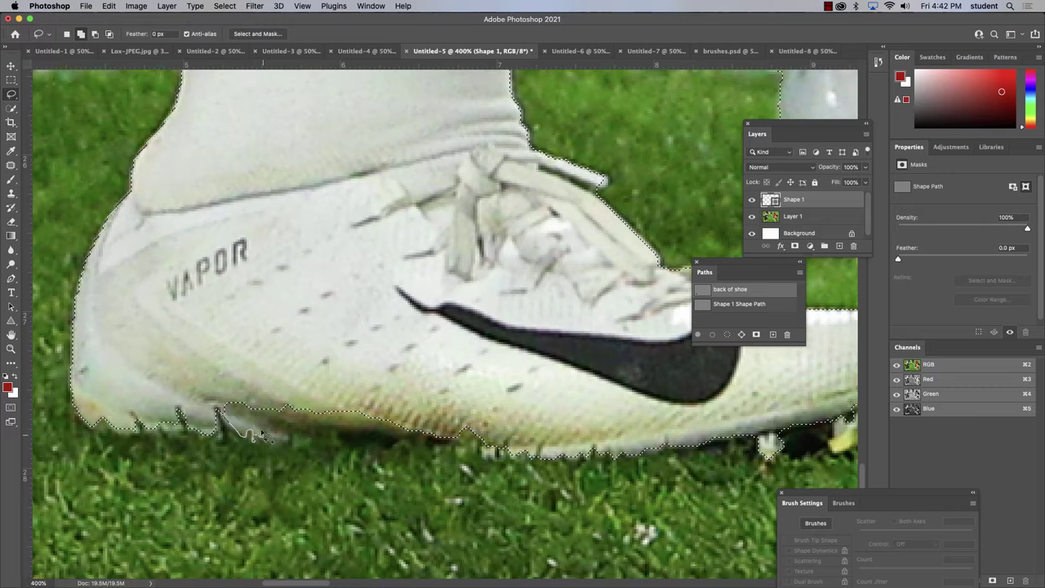
left_click_drag(256, 438, 276, 434)
left_click_drag(276, 435, 288, 449)
left_click_drag(288, 449, 295, 445)
left_click_drag(295, 443, 292, 416)
left_click_drag(292, 417, 273, 400)
left_click_drag(273, 400, 222, 404)
- Extend the selection along the middle of the nearer shoe's sole with further freehand Lasso additions
left_click_drag(315, 440, 324, 441)
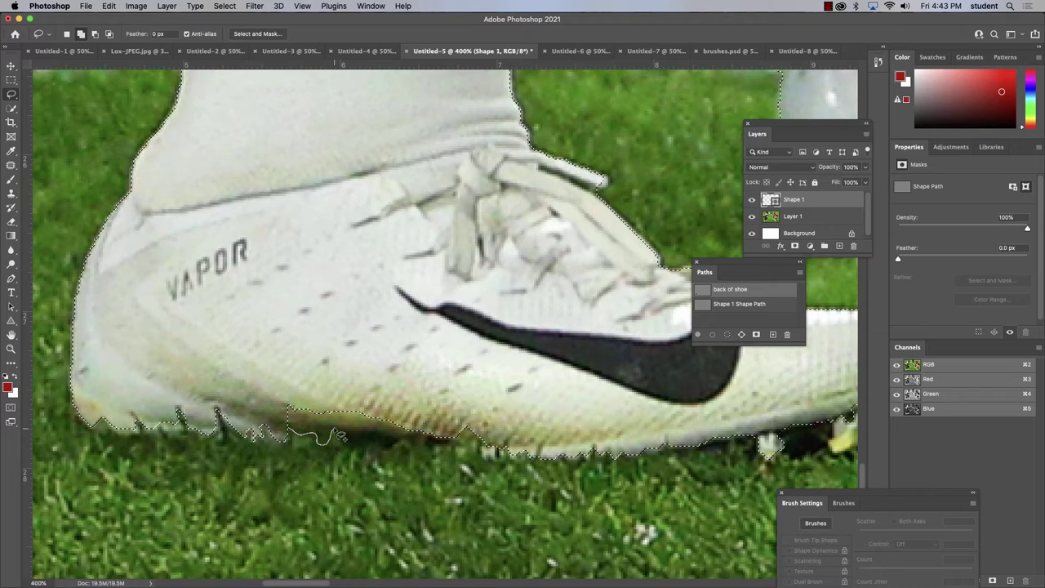
left_click_drag(342, 435, 347, 442)
mouse_move(390, 438)
left_mouse_down()
mouse_move(381, 405)
mouse_move(329, 386)
left_mouse_up()
left_click_drag(289, 430, 288, 431)
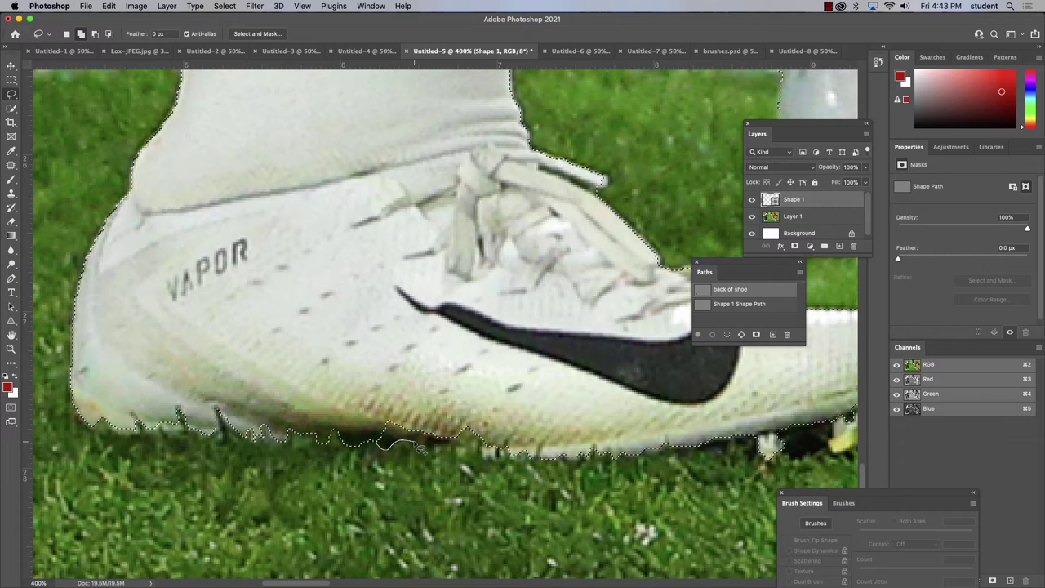
left_click_drag(420, 449, 442, 450)
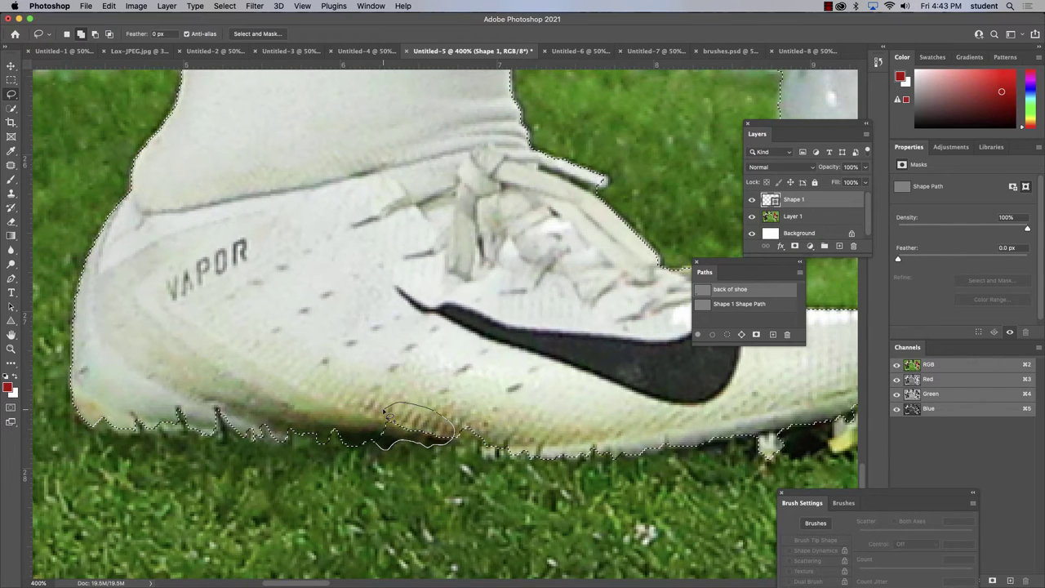
left_click_drag(386, 412, 387, 413)
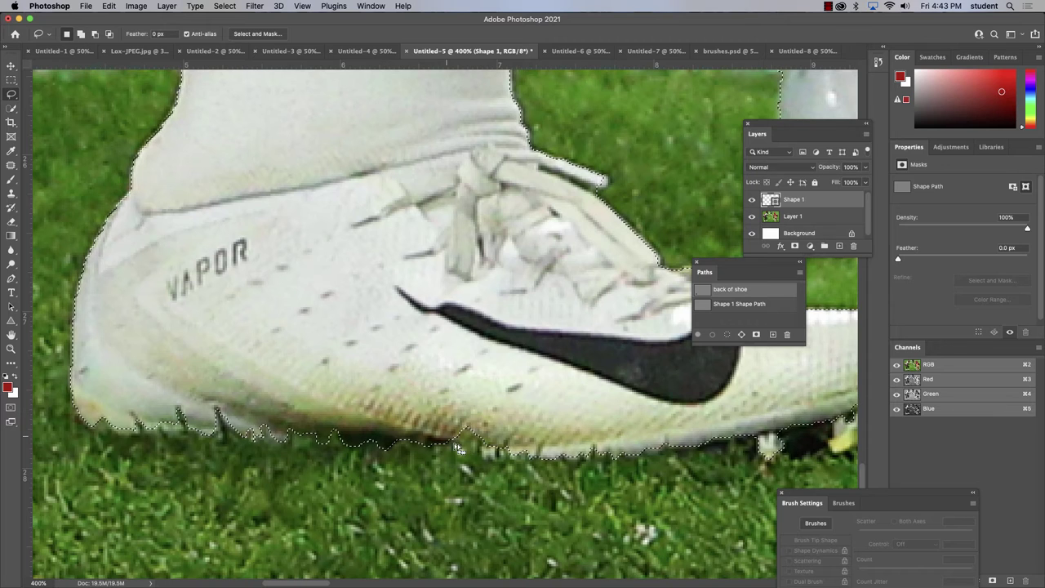
key("shift")
- Add the underside of the nearer shoe's toe and its front cleats with a size 7 Quick Selection brush, subtracting any spill onto the grass
scroll(708, 425, "right", 6)
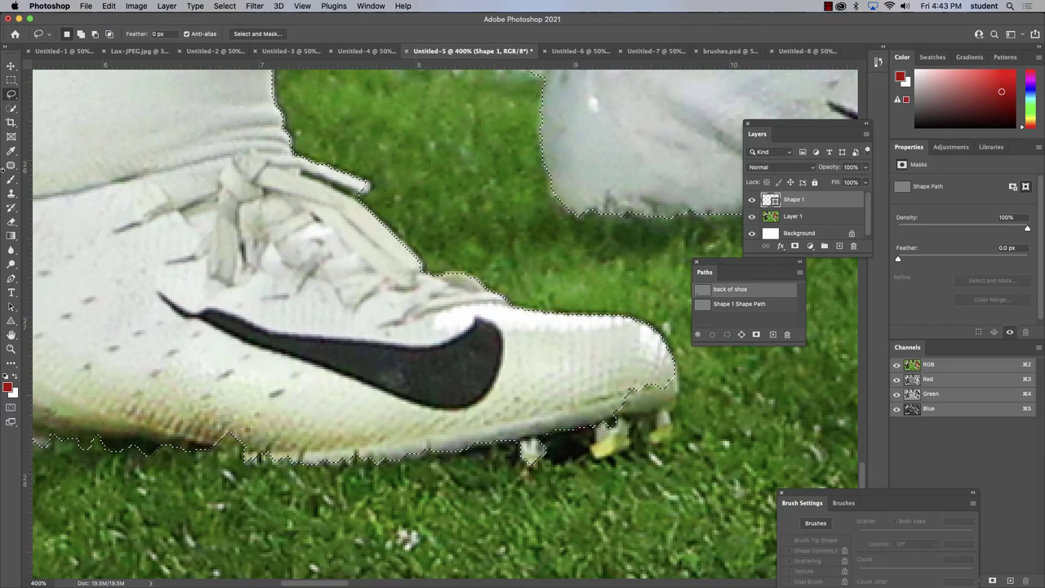
left_click(13, 109)
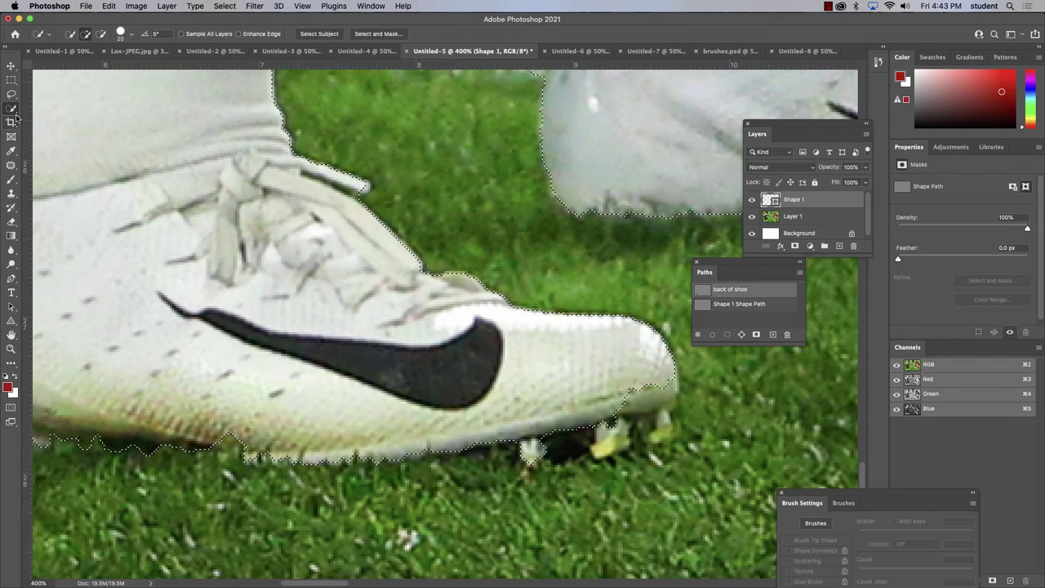
right_click(17, 113)
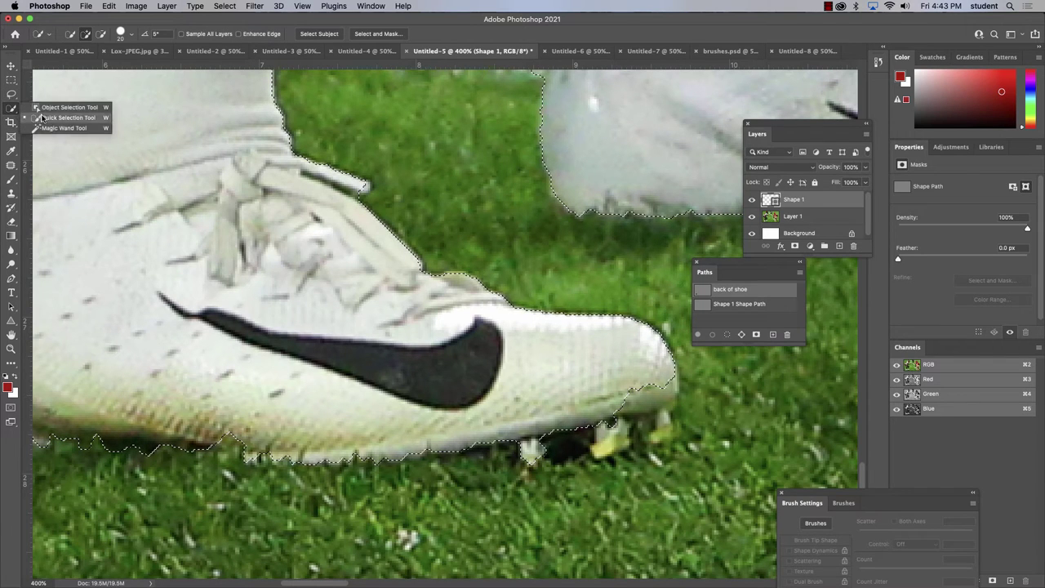
left_click(43, 118)
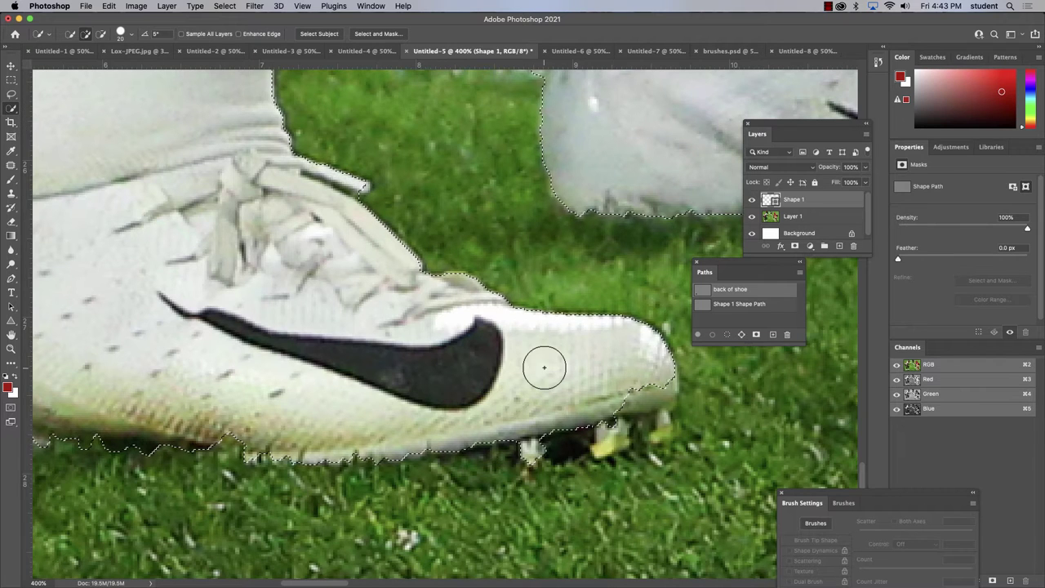
key("bracketleft")
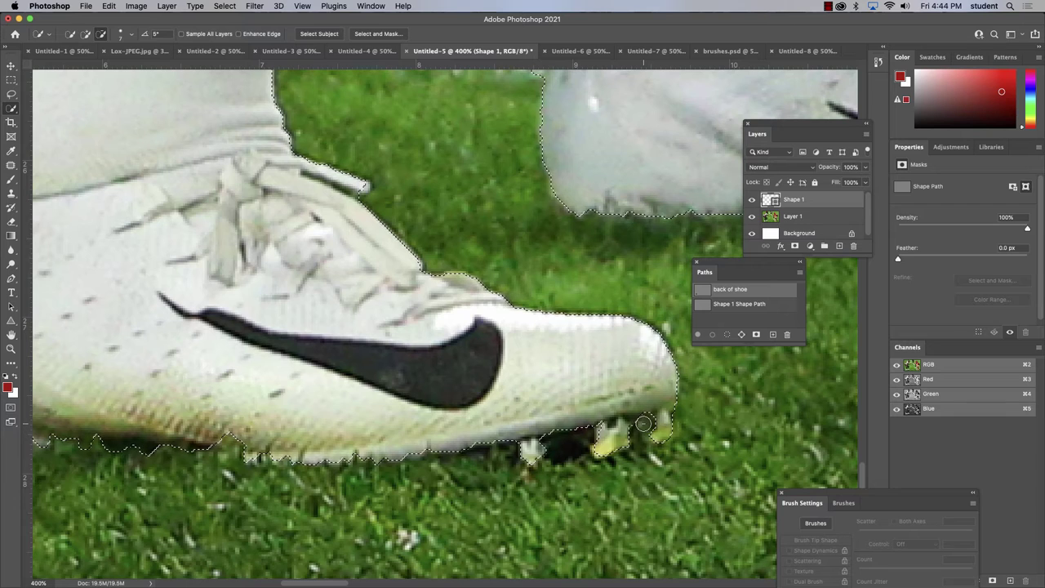
left_click_drag(649, 427, 675, 420)
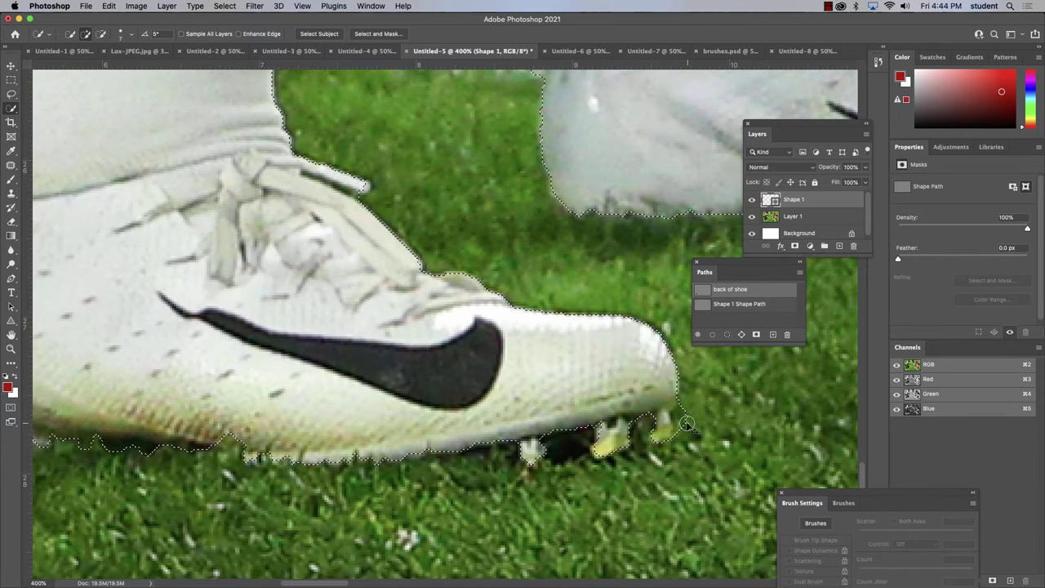
key("alt")
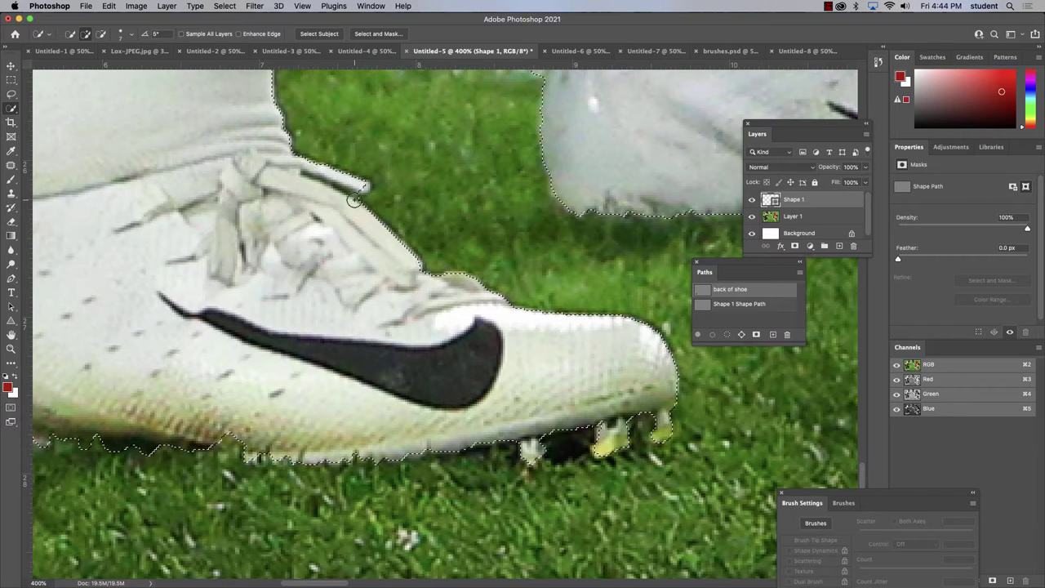
- Refine the selection around the farther shoe's heel loop with a size 3 Quick Selection brush
left_click(12, 95)
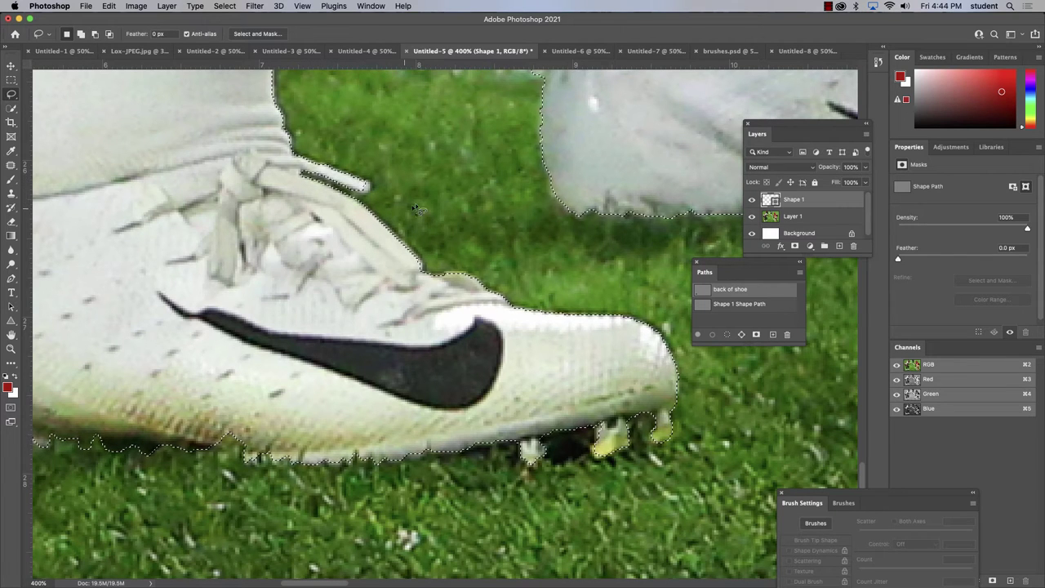
scroll(427, 170, "up", 1)
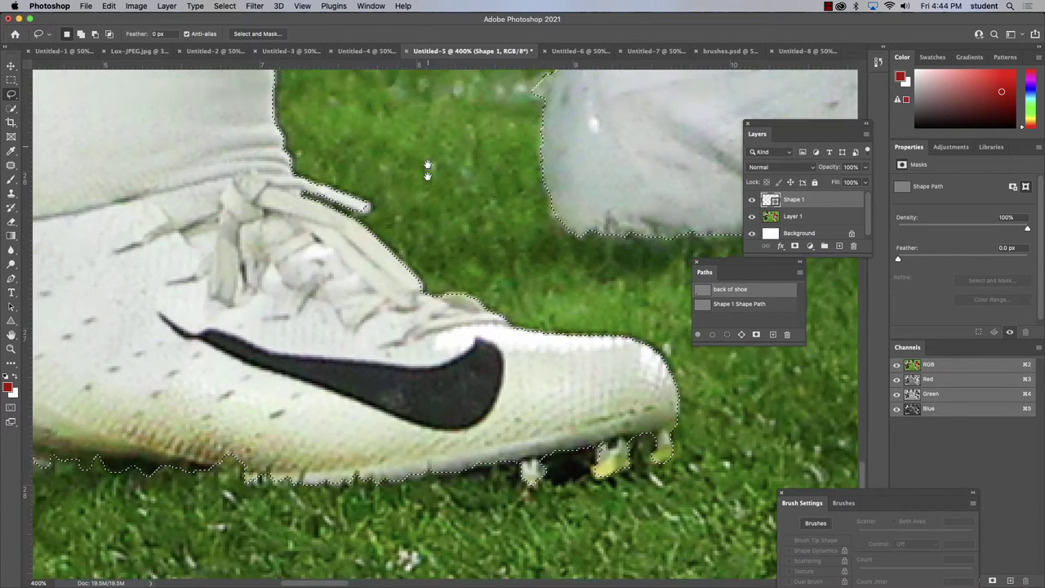
scroll(427, 170, "up", 5)
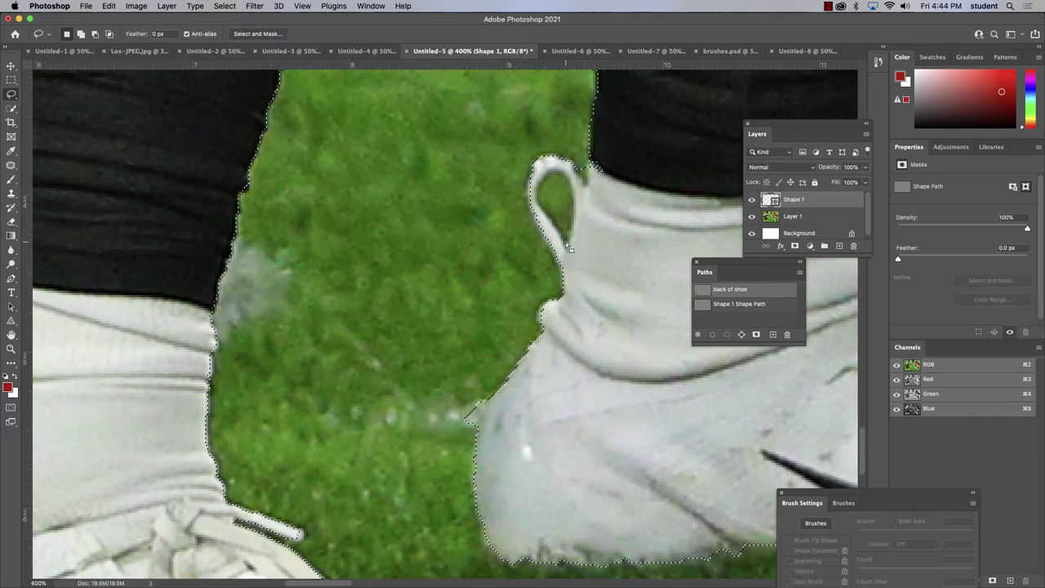
key("w")
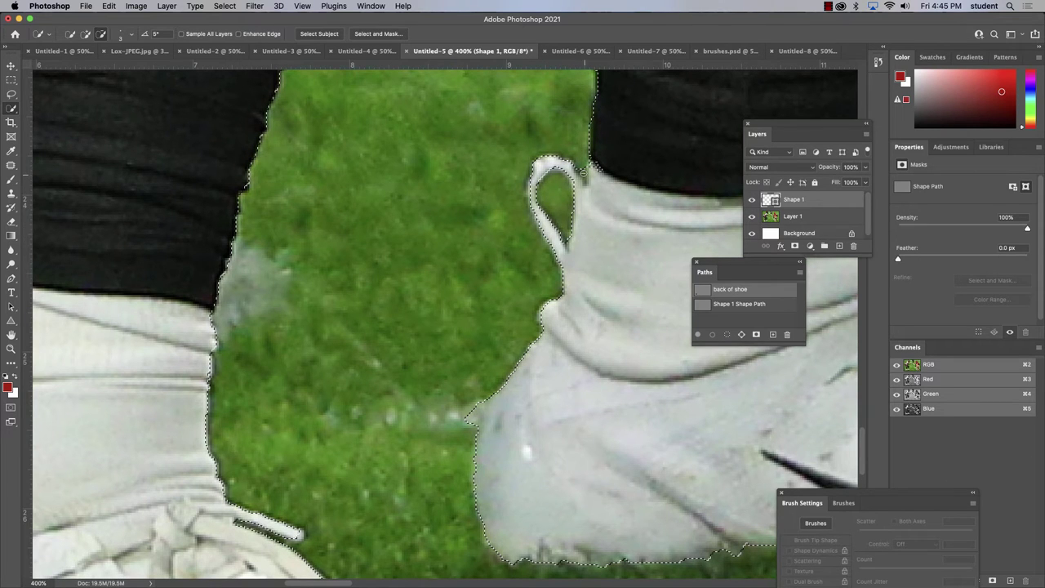
scroll(583, 171, "down", 3)
scroll(582, 170, "up", 3)
key("alt")
scroll(606, 167, "down", 3)
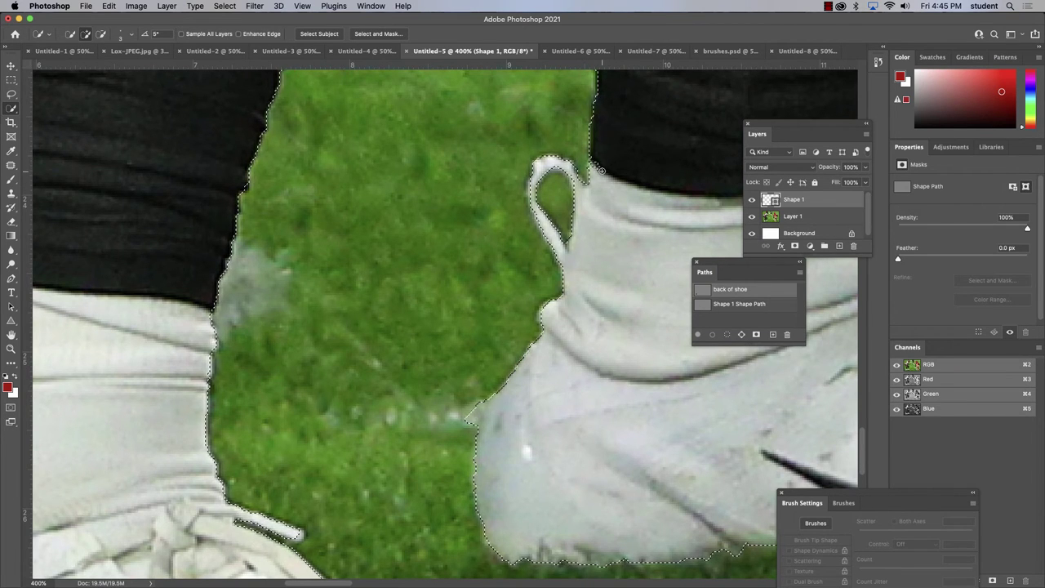
scroll(479, 193, "up", 3)
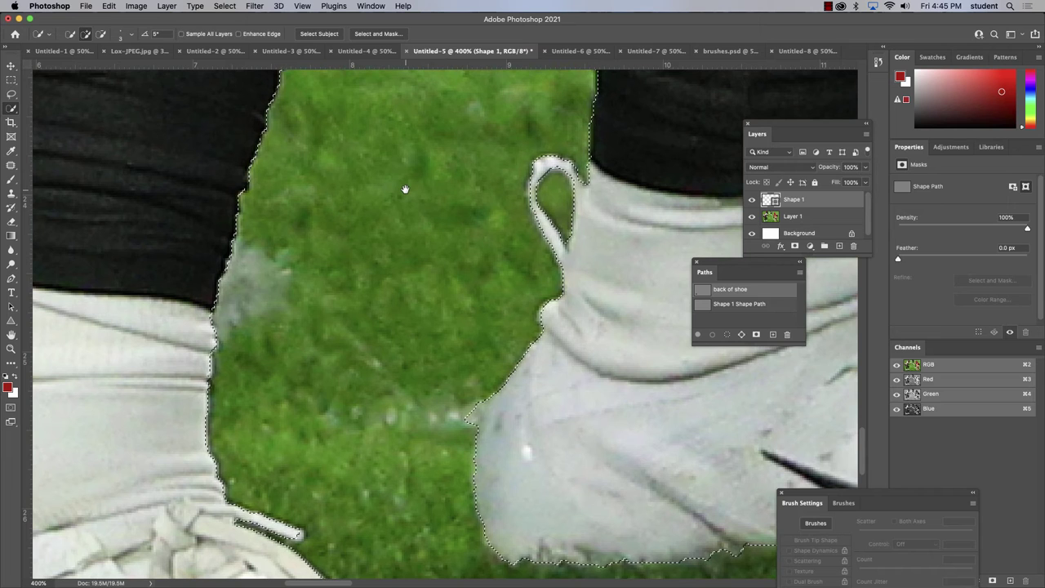
- Subtract the opening in the nearer shoe's heel loop with Quick Selection and touch up the loop's outer edge with the Lasso tool
left_click_drag(403, 187, 658, 159)
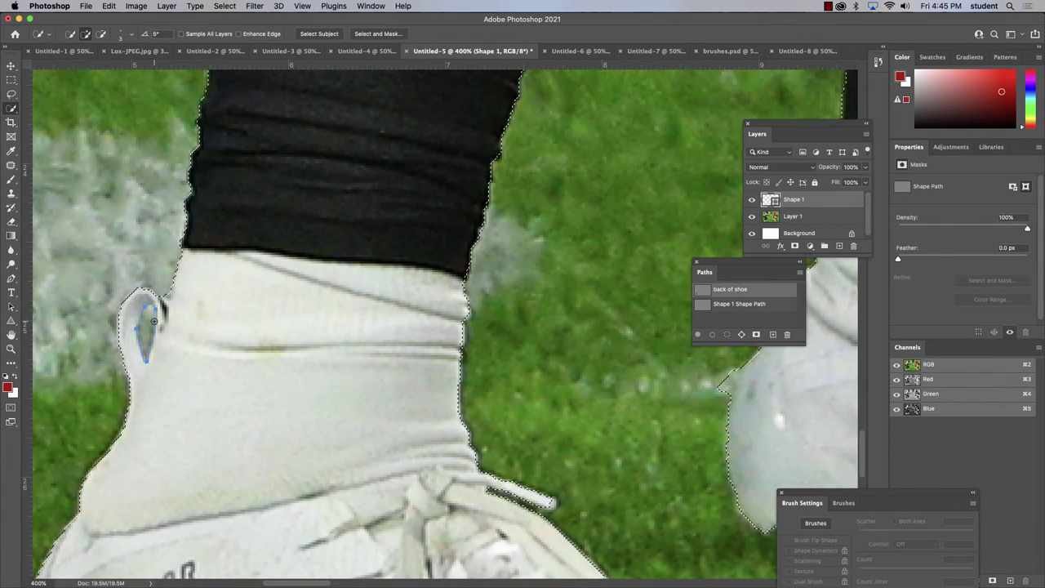
key("alt")
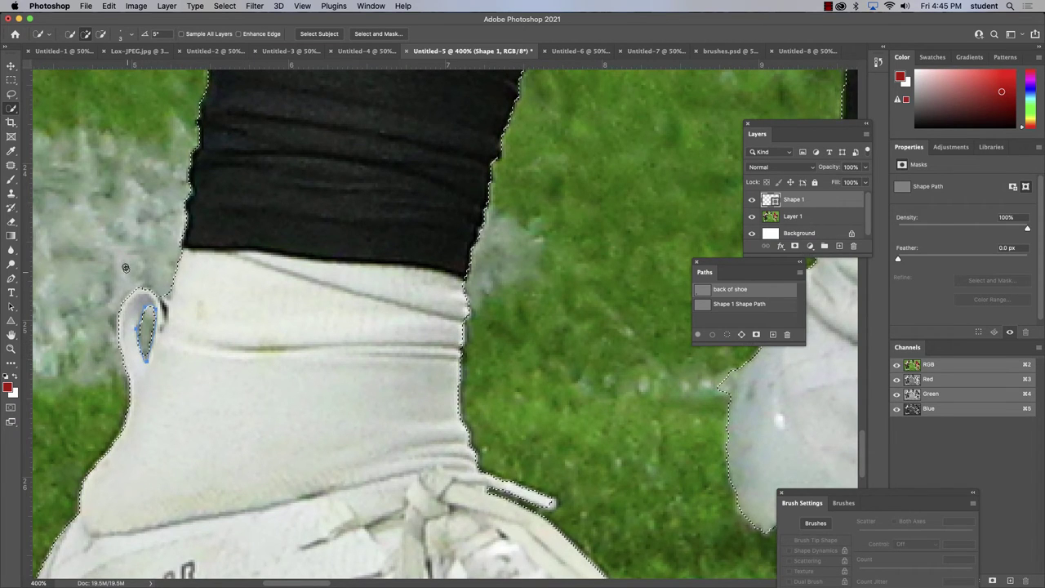
key("l")
left_click_drag(116, 283, 153, 357)
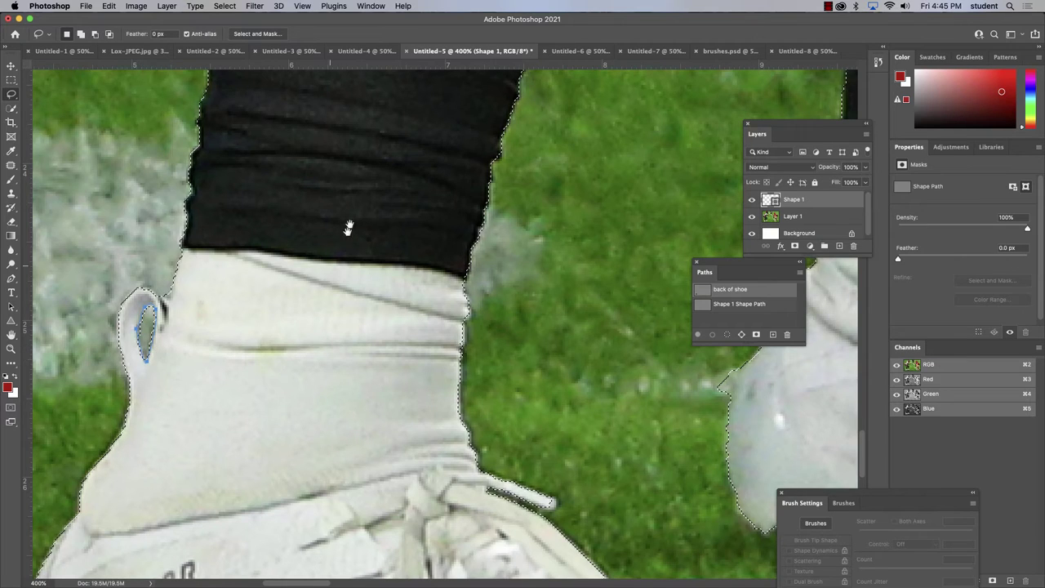
- Add the missed sliver of black pants beside the grass gap between the legs to the selection with the Lasso tool
scroll(348, 228, "right", 10)
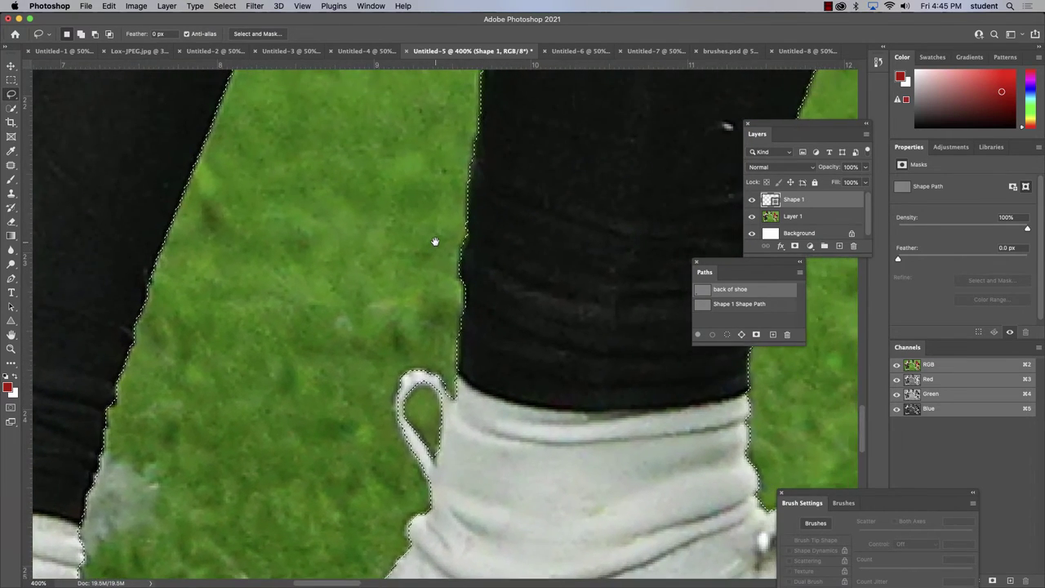
scroll(434, 242, "up", 10)
scroll(435, 241, "right", 4)
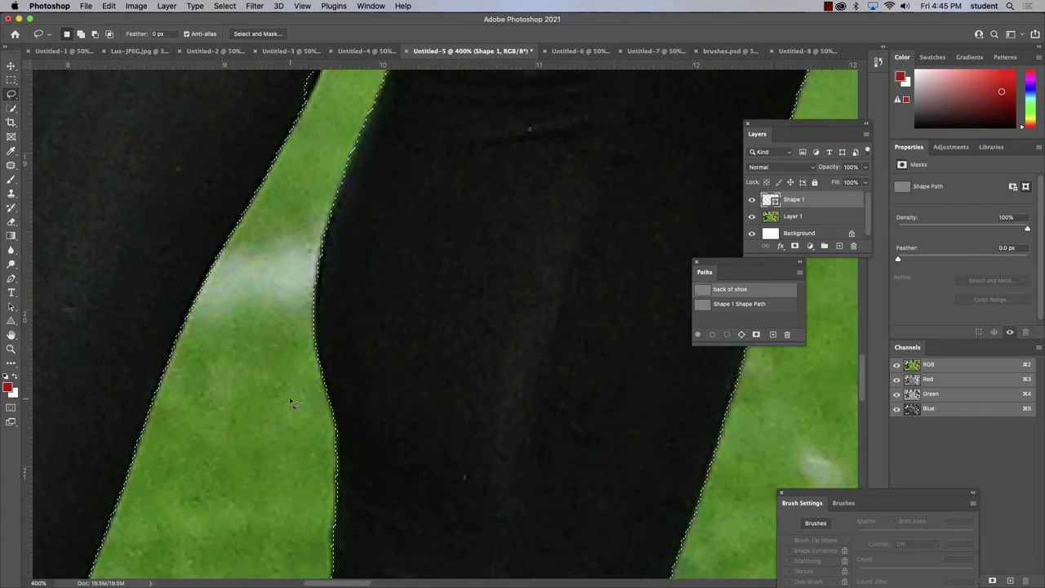
key("super+minus")
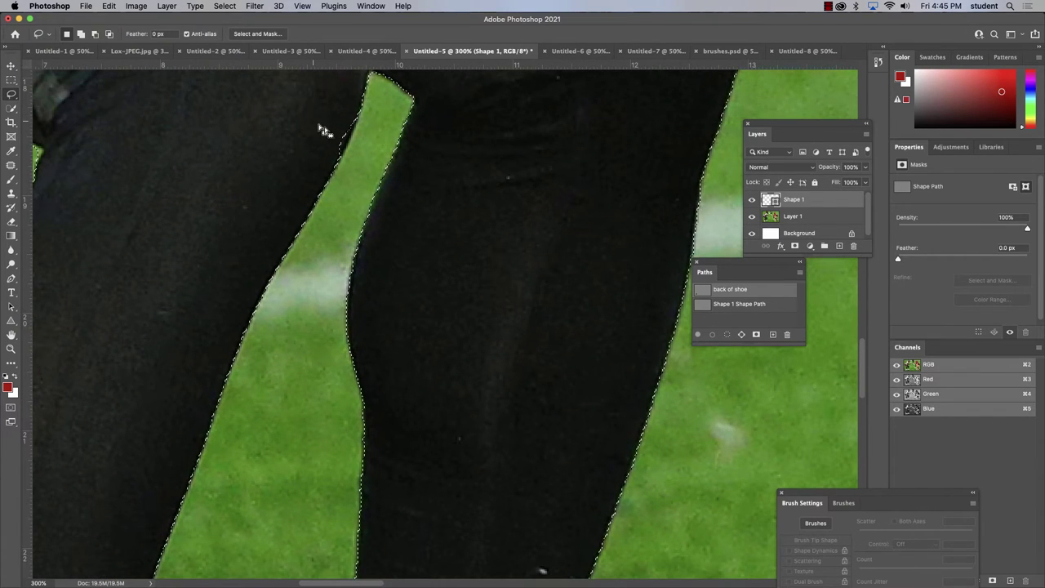
key("shift")
left_click_drag(335, 164, 351, 118)
left_click_drag(335, 153, 350, 365)
- Add the missed outer edge of the gloved hand's outermost finger to the selection with the Lasso tool
key("shift")
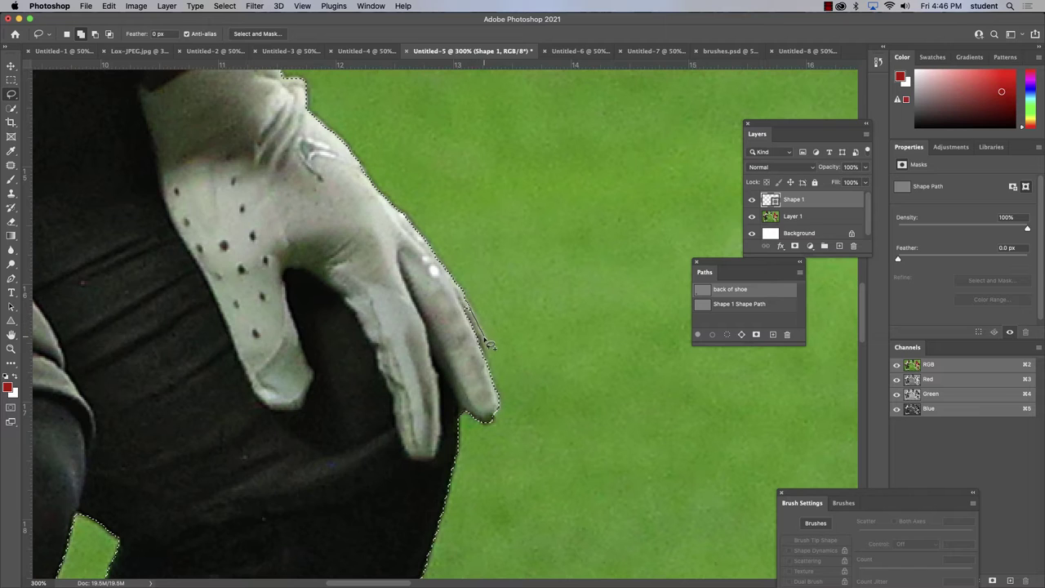
left_click_drag(489, 345, 480, 338)
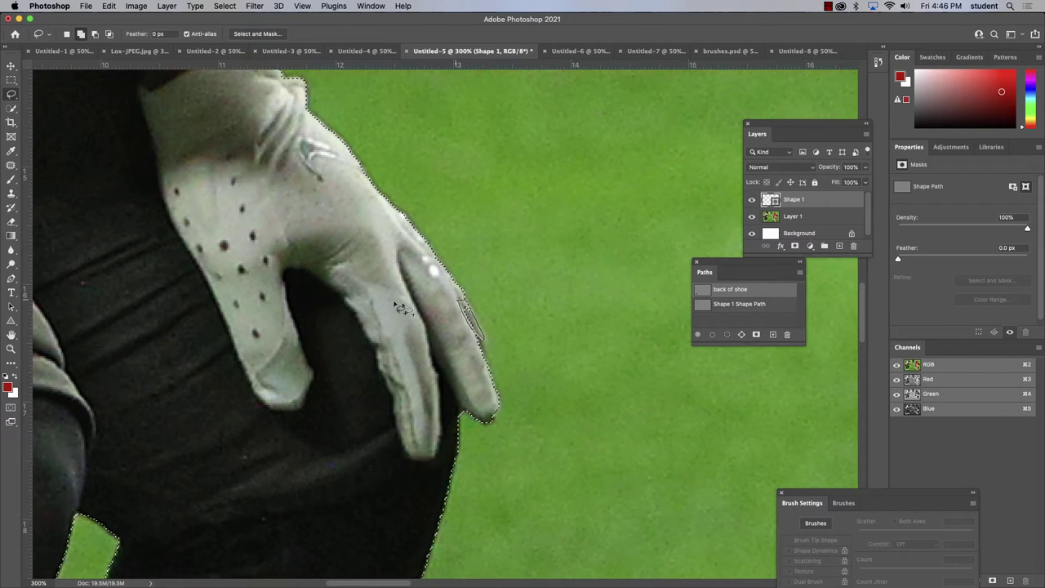
left_click_drag(400, 307, 380, 297)
- Add the missed upper edge of the black thigh beside the wristband to the selection with the Lasso tool
left_click_drag(300, 175, 355, 335)
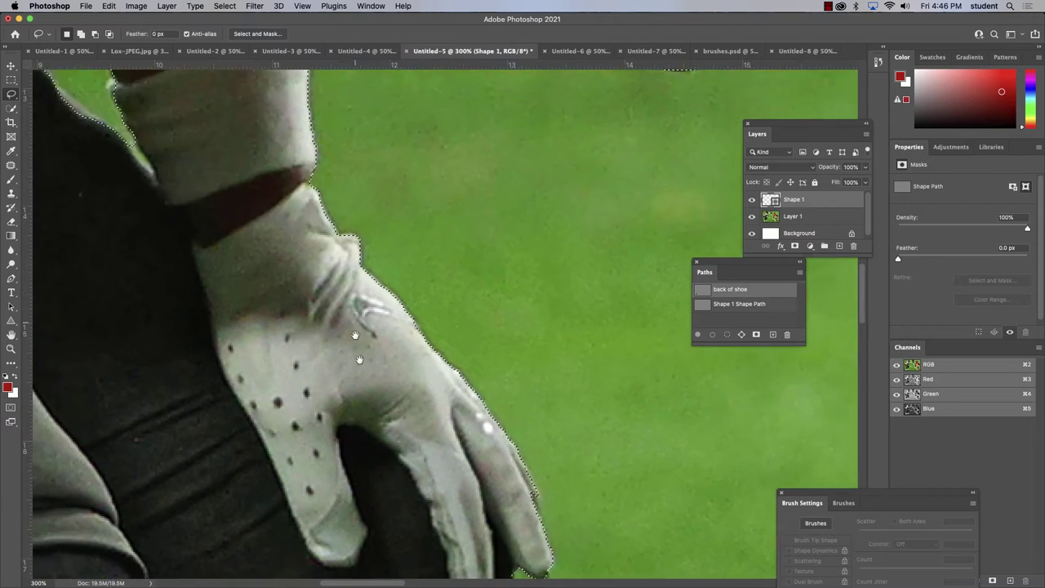
left_click_drag(318, 82, 359, 237)
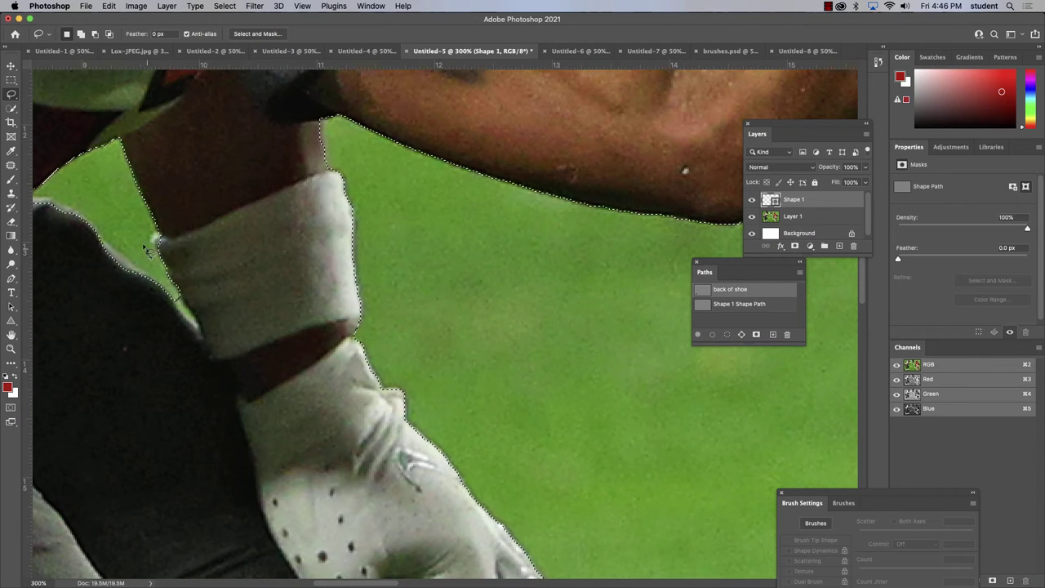
left_click_drag(150, 258, 269, 315)
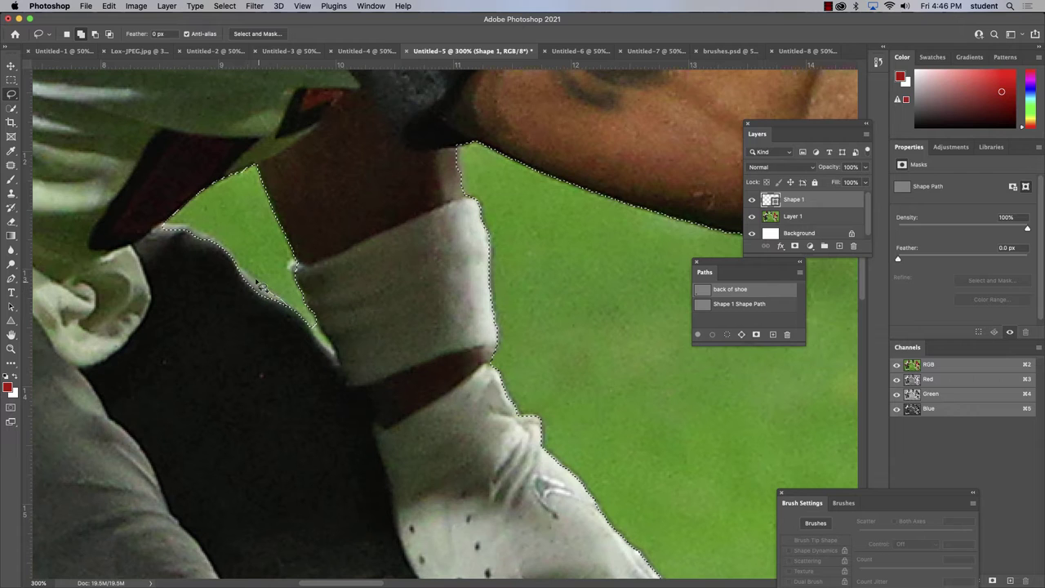
left_click_drag(249, 304, 220, 252)
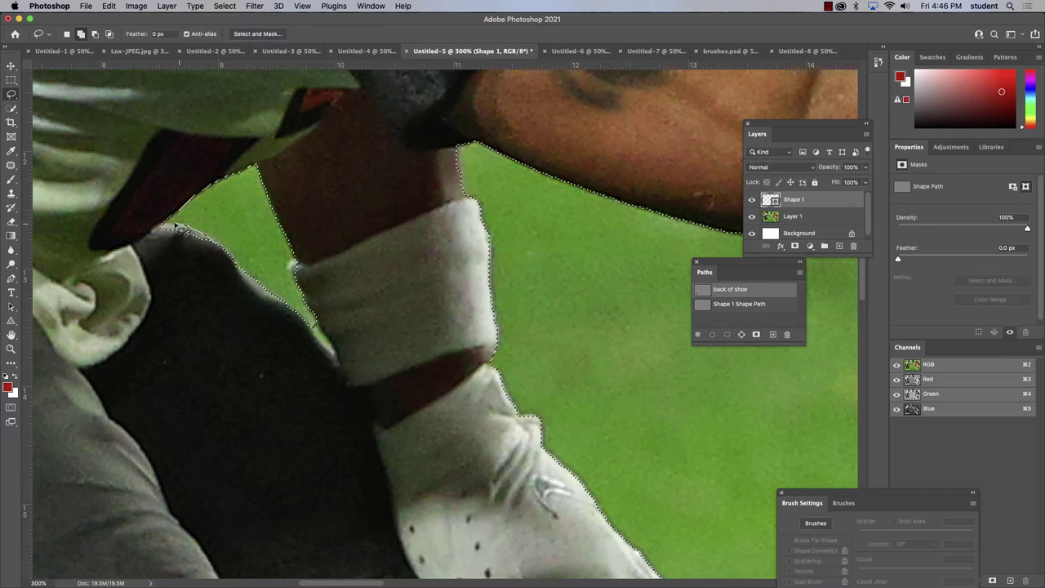
key("shift")
left_click_drag(518, 164, 117, 236)
left_click_drag(408, 335, 312, 265)
scroll(313, 265, "up", 10)
scroll(313, 265, "right", 8)
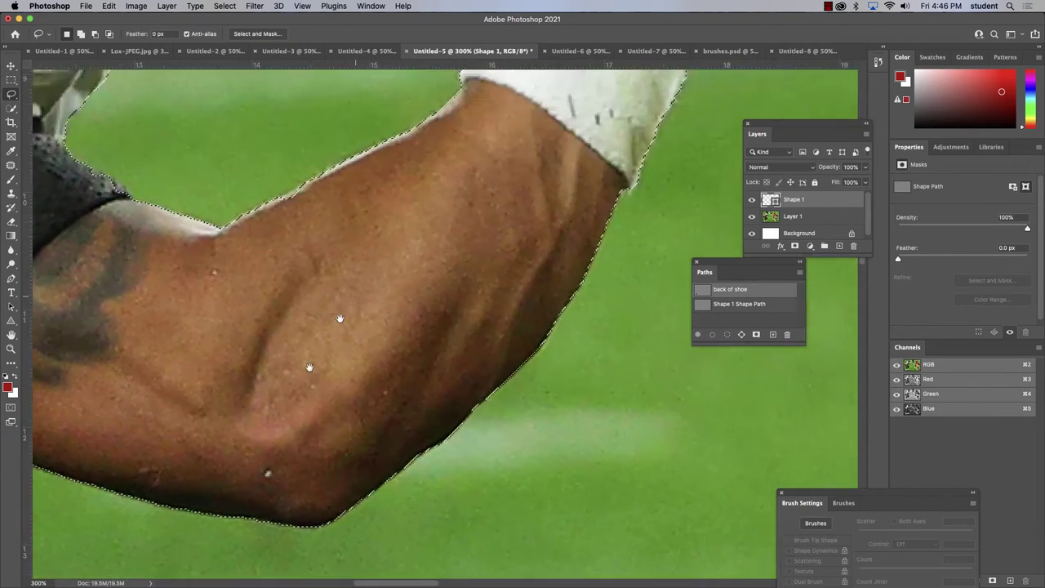
- Add the missed edges of the two raised fingers on the gloved hand to the selection with the Lasso tool
scroll(427, 382, "up", 5)
scroll(427, 382, "right", 2)
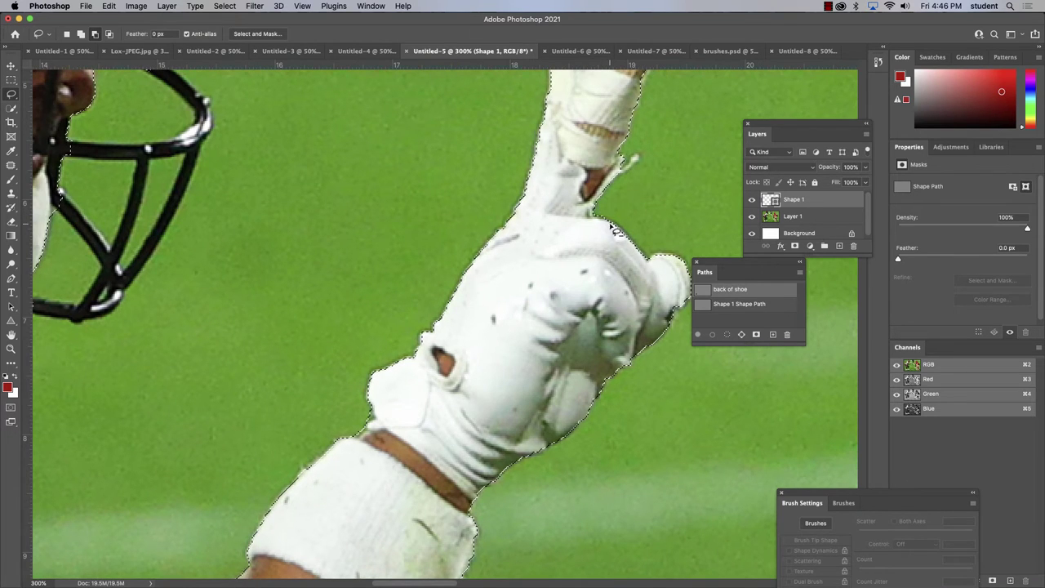
left_click_drag(625, 183, 599, 343)
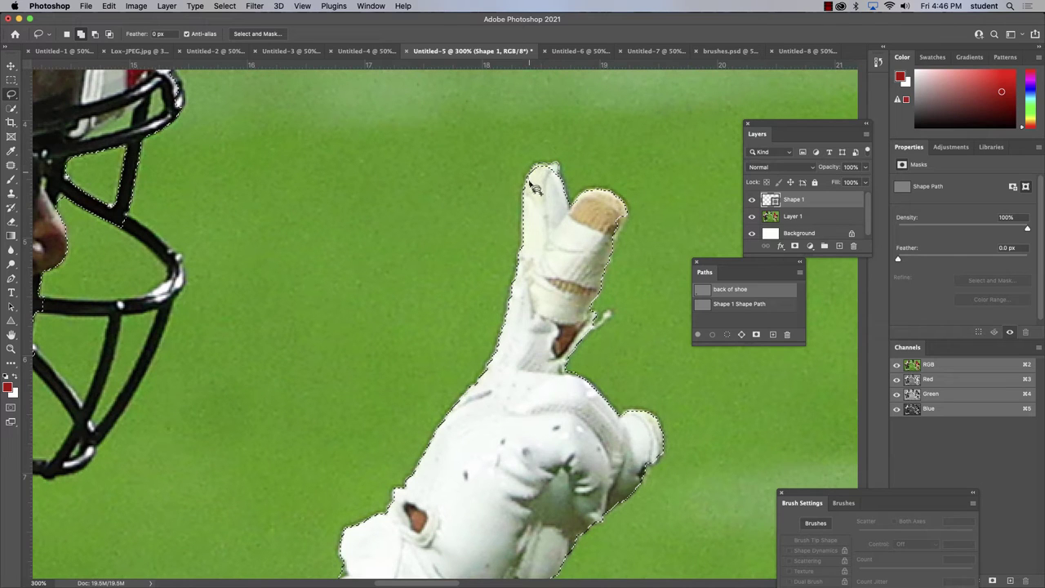
mouse_move(534, 188)
left_mouse_down()
mouse_move(564, 200)
mouse_move(563, 232)
left_mouse_up()
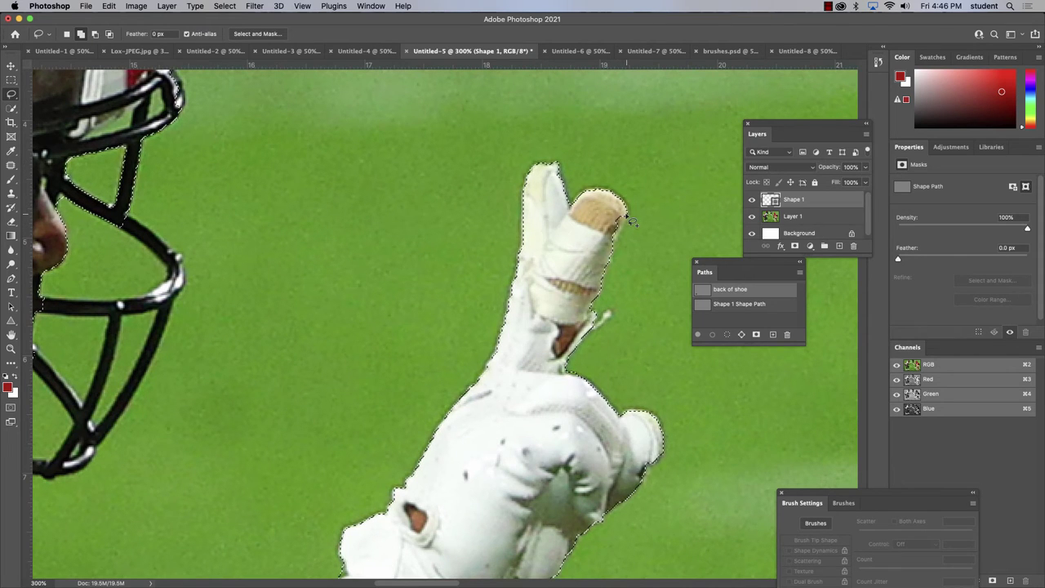
left_click_drag(627, 219, 609, 253)
- Add the lower and inner bars of the helmet's facemask to the selection with the Quick Selection tool
left_click_drag(452, 181, 664, 168)
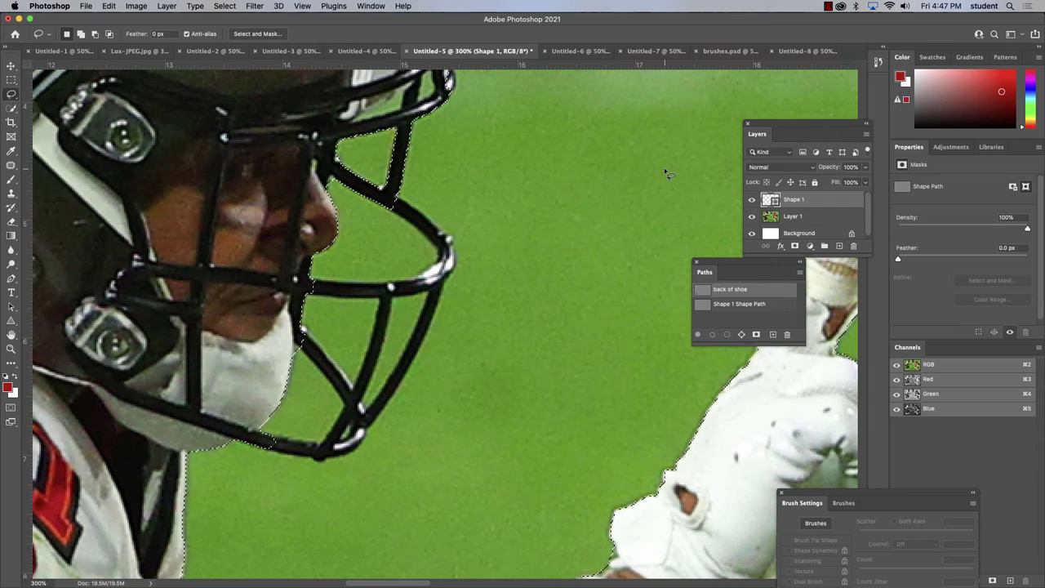
key("w")
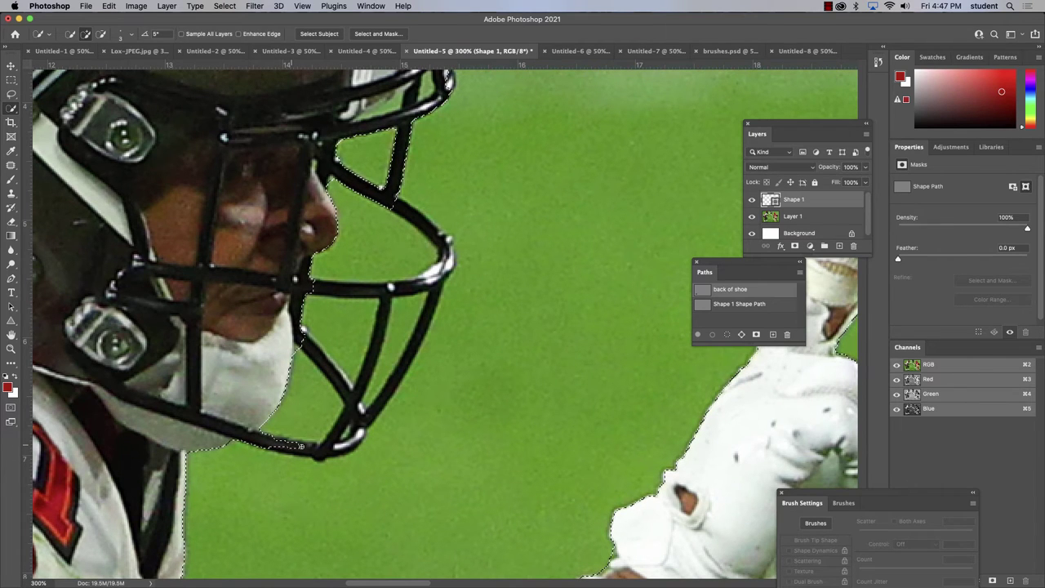
left_click(322, 454)
left_click_drag(325, 450, 360, 386)
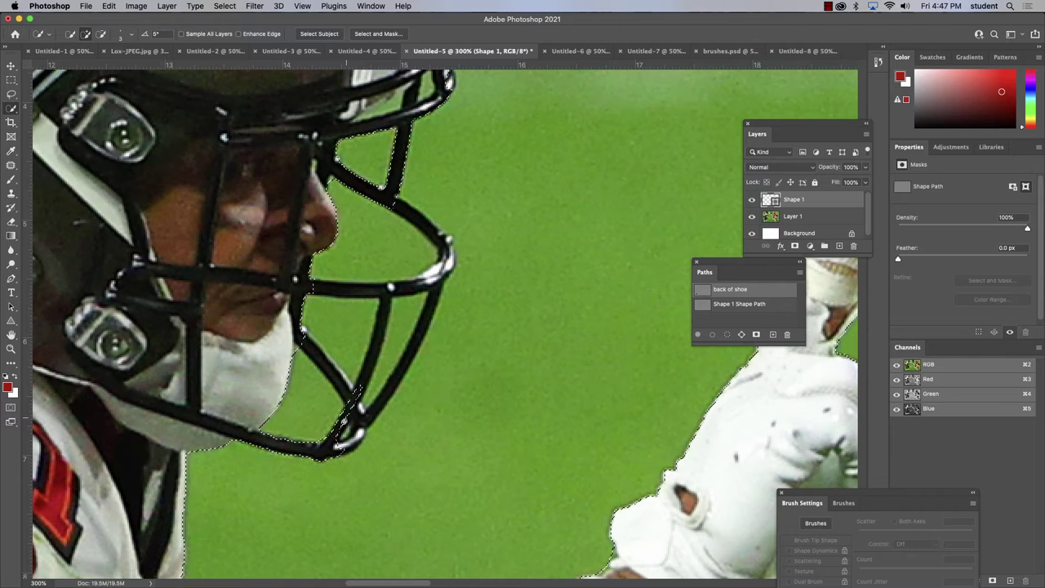
left_click_drag(338, 431, 382, 300)
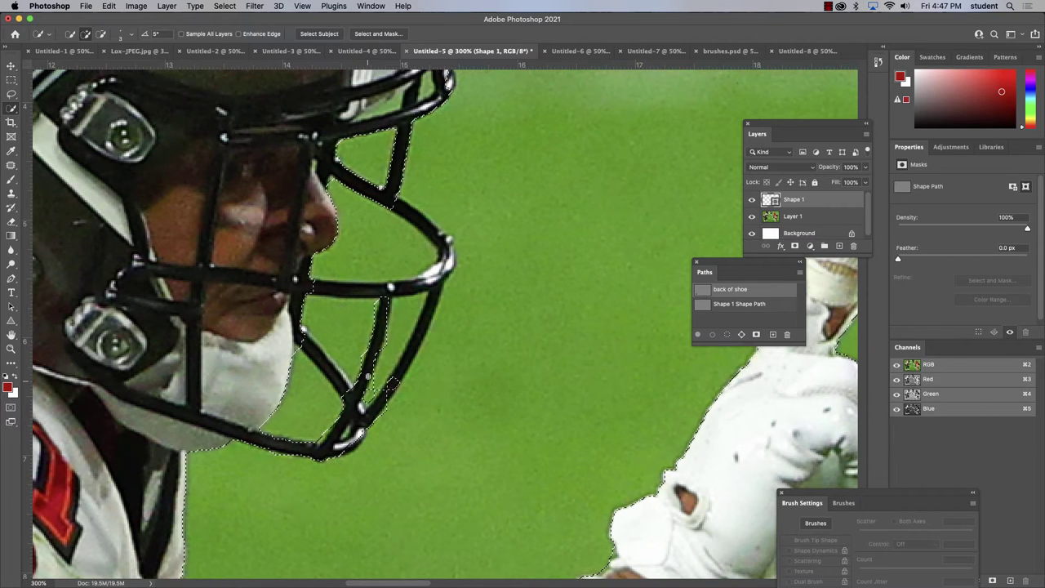
left_click(365, 405)
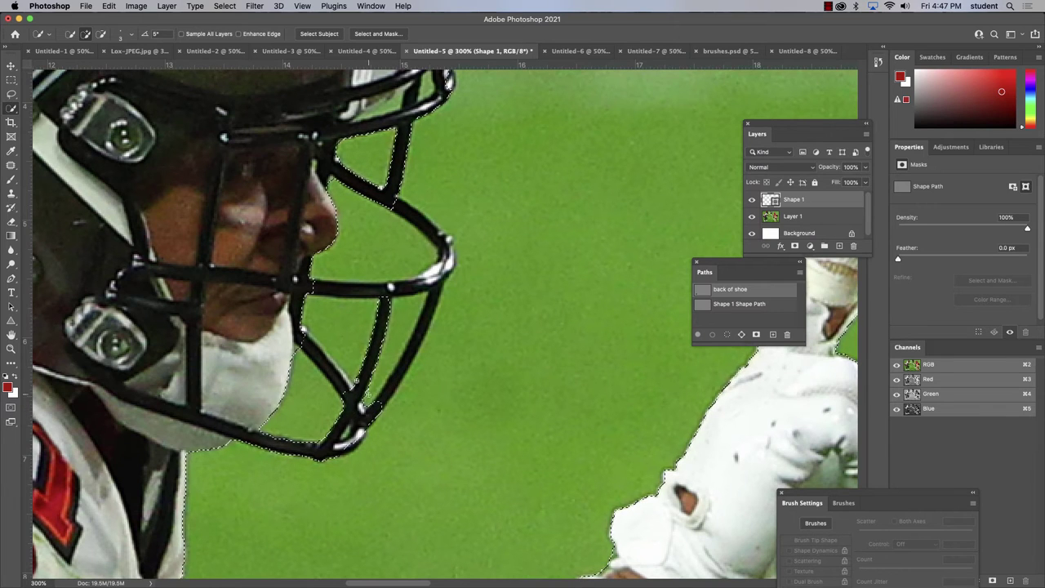
left_click(338, 385)
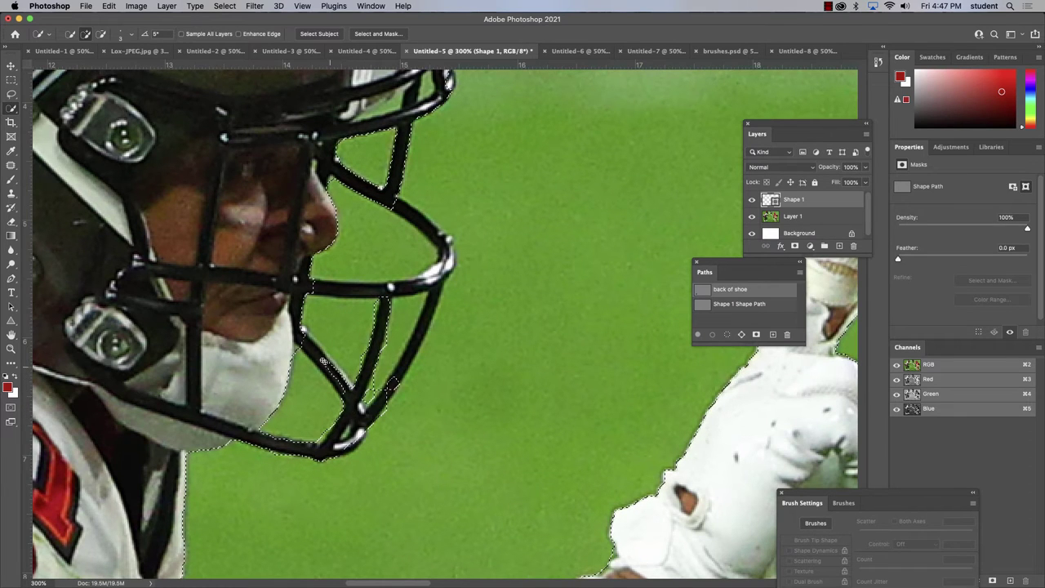
left_click(313, 351)
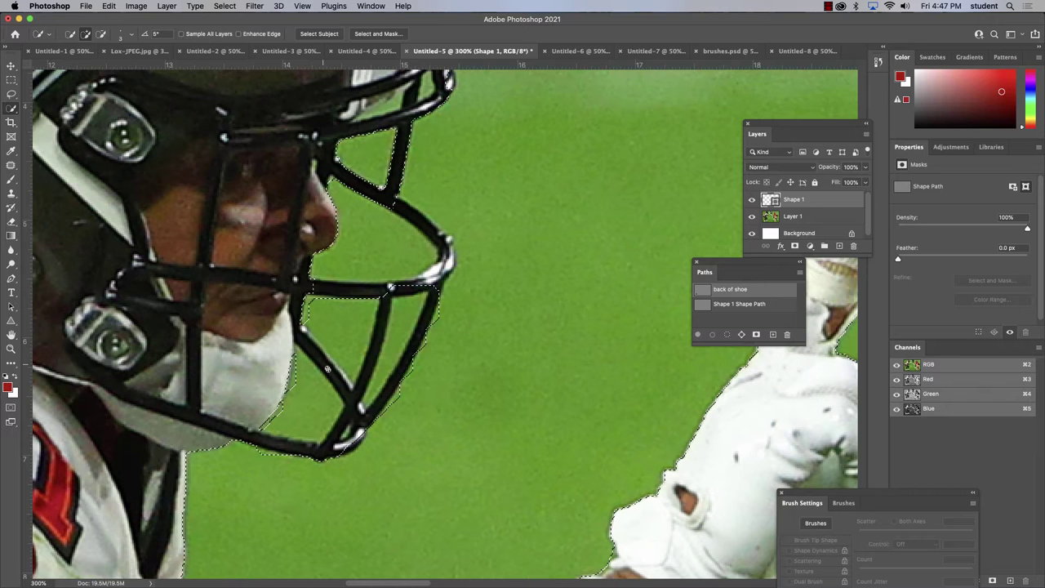
- Subtract the grass openings between the facemask's lower bars from the selection with the Quick Selection tool
key("alt")
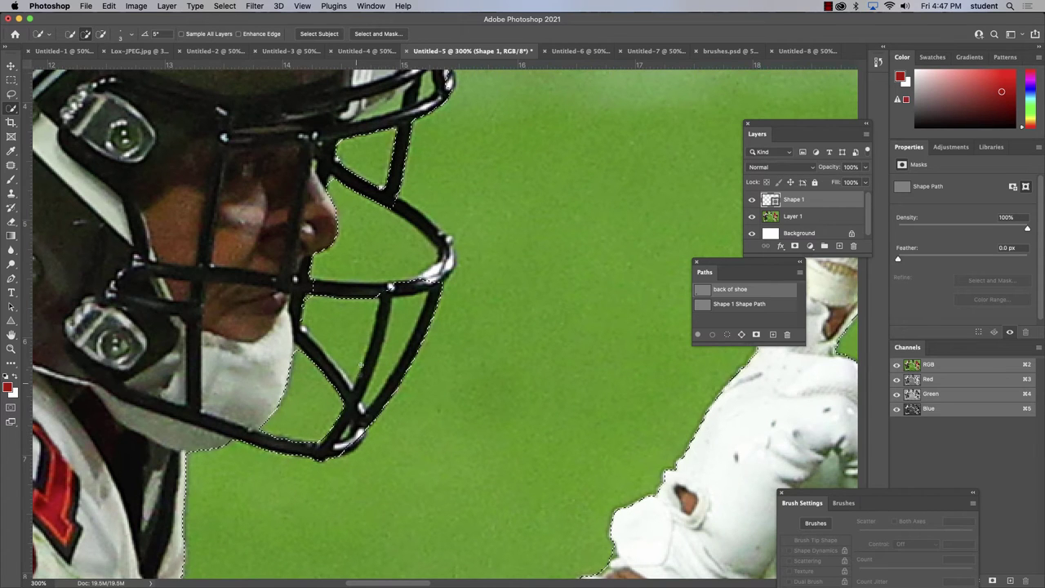
left_click(323, 316, "alt")
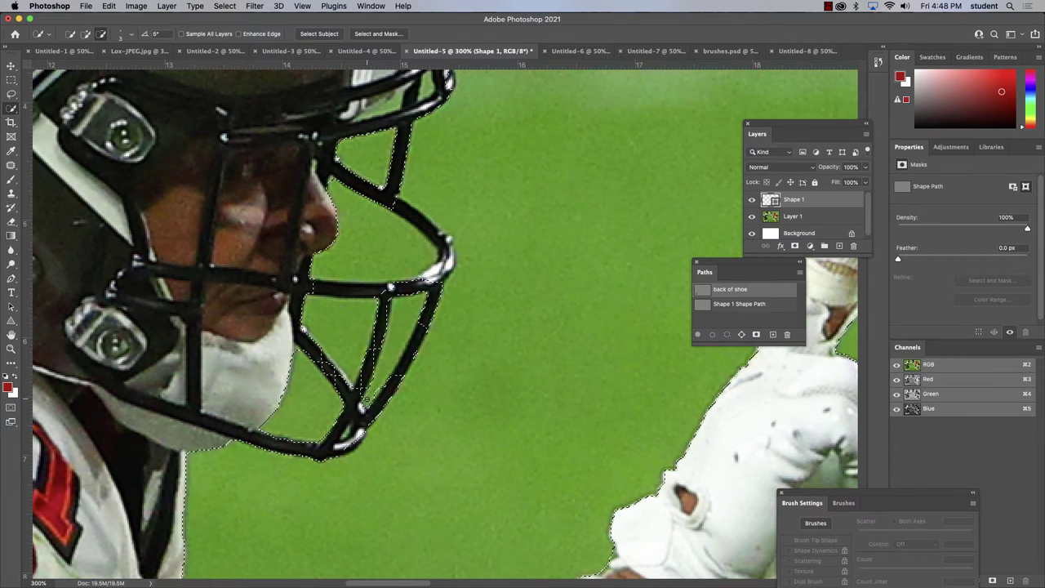
left_click(378, 386, "alt")
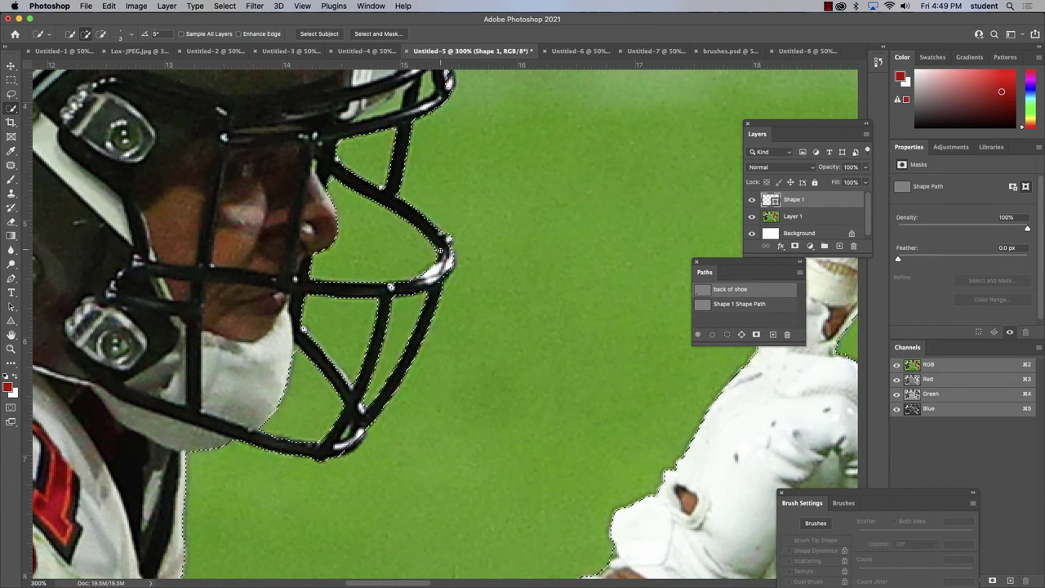
- Subtract the grass gap between the helmet's front bumper and the facemask's upper bar with Quick Selection
left_click_drag(432, 144, 459, 367)
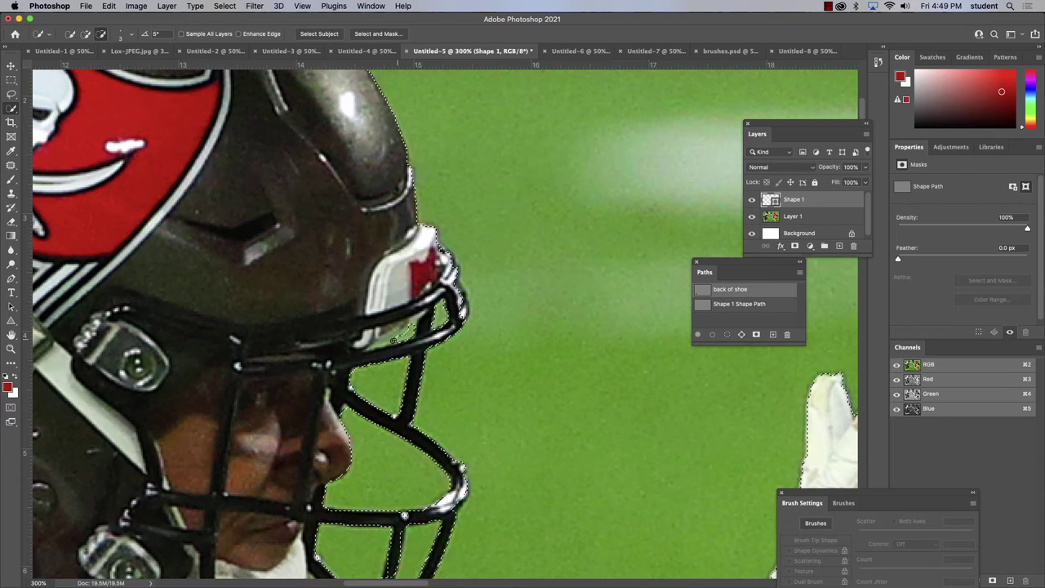
left_click(391, 336)
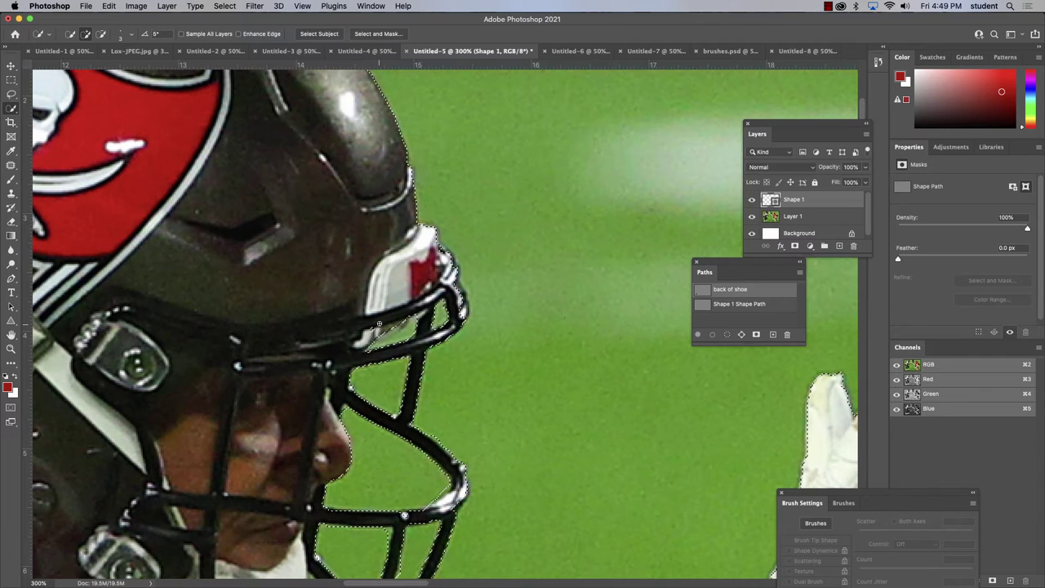
left_click(424, 356)
- Deselect the back of shoe path and delete the Shape 1 layer, leaving Layer 1 active with the player selection
key("super+minus")
key("super+minus")
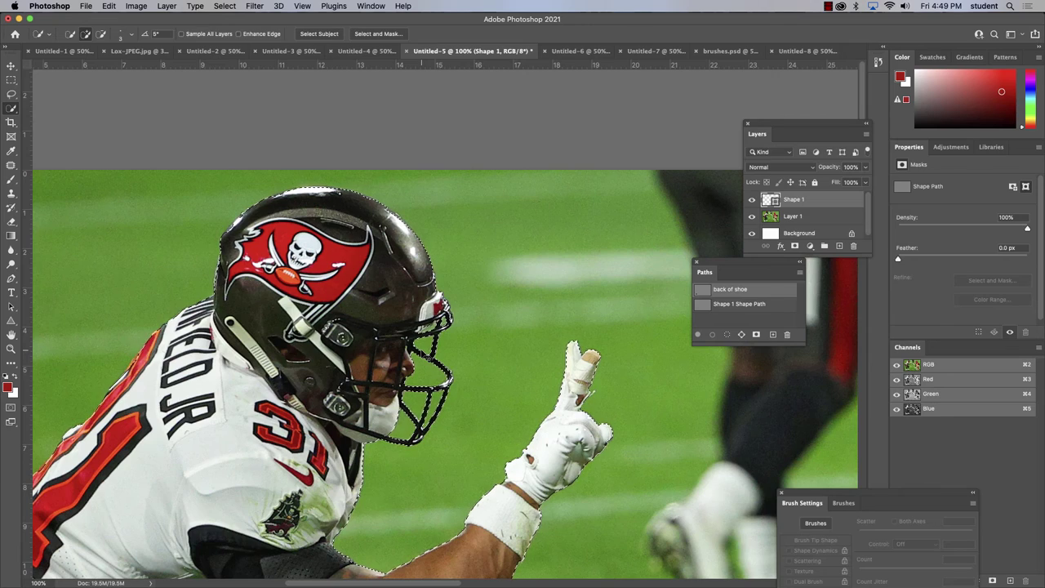
key("super+minus")
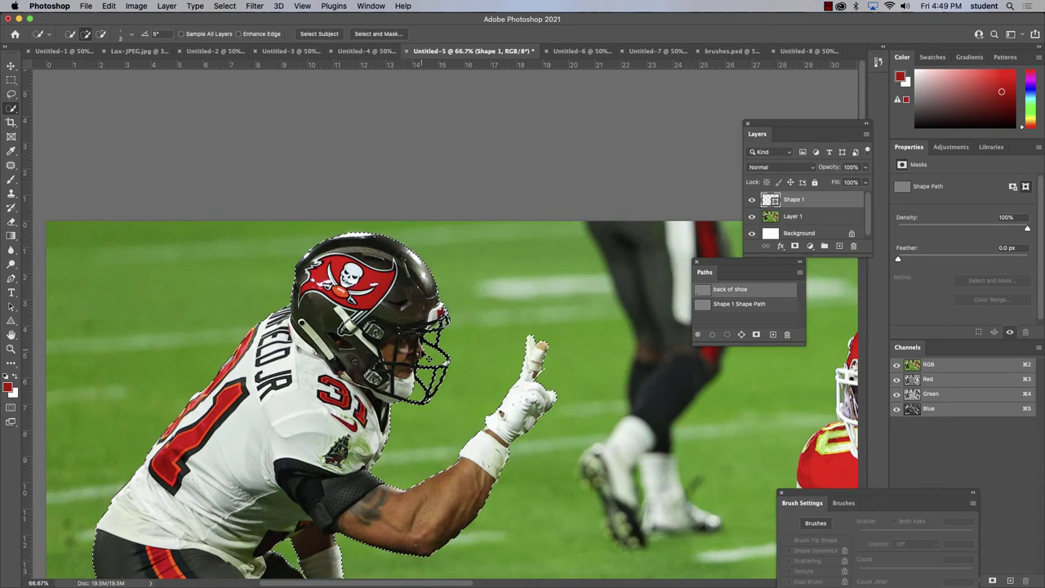
key("super+minus")
key("super+minus")
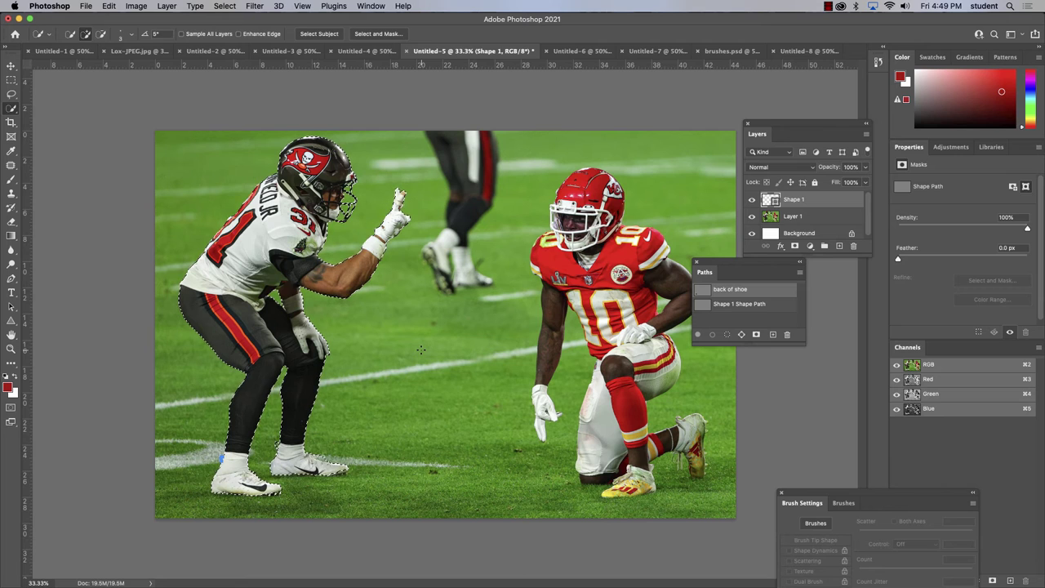
left_click(719, 324)
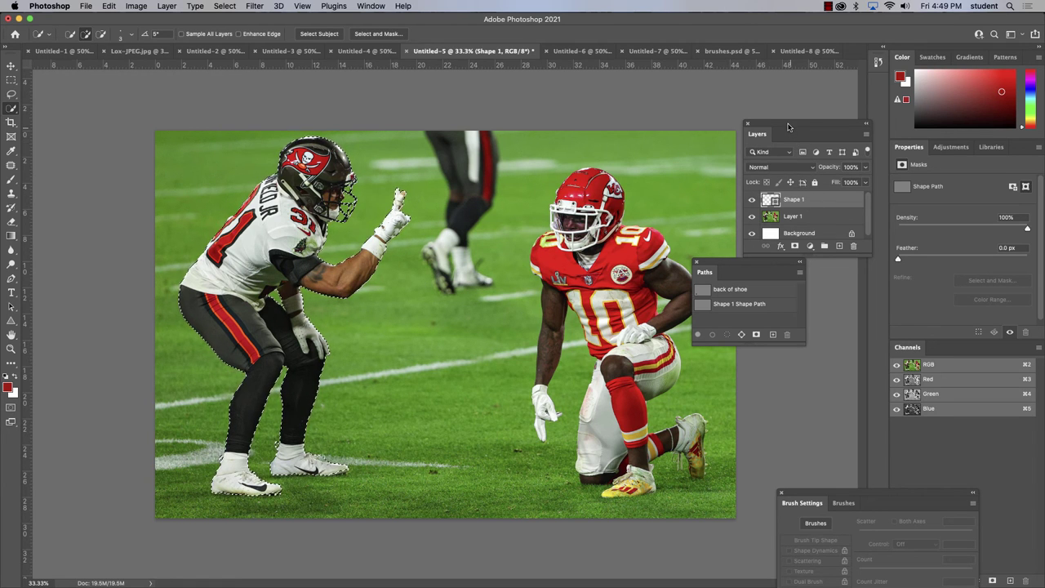
left_click_drag(784, 124, 768, 114)
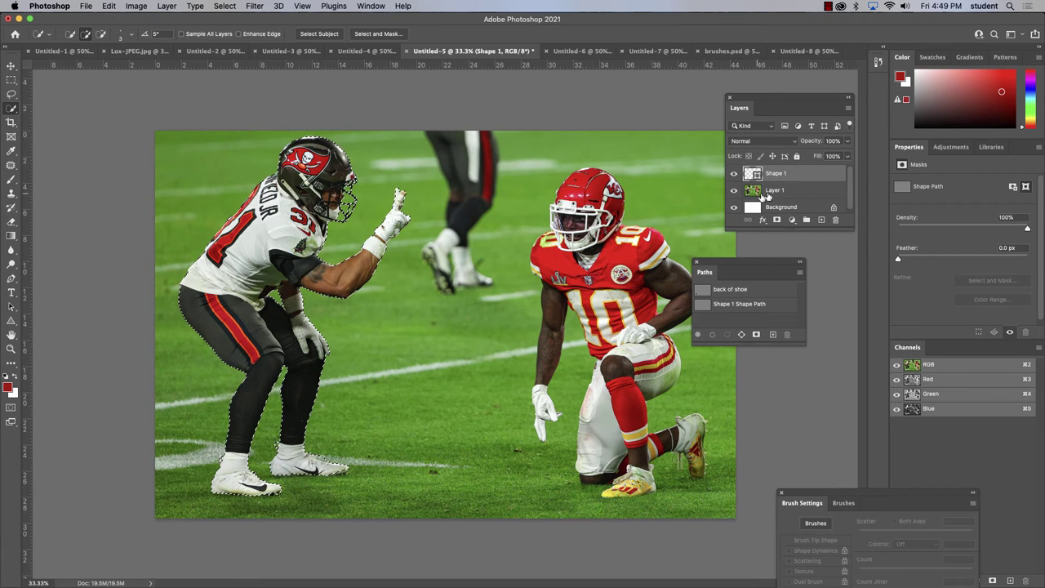
left_click(781, 193)
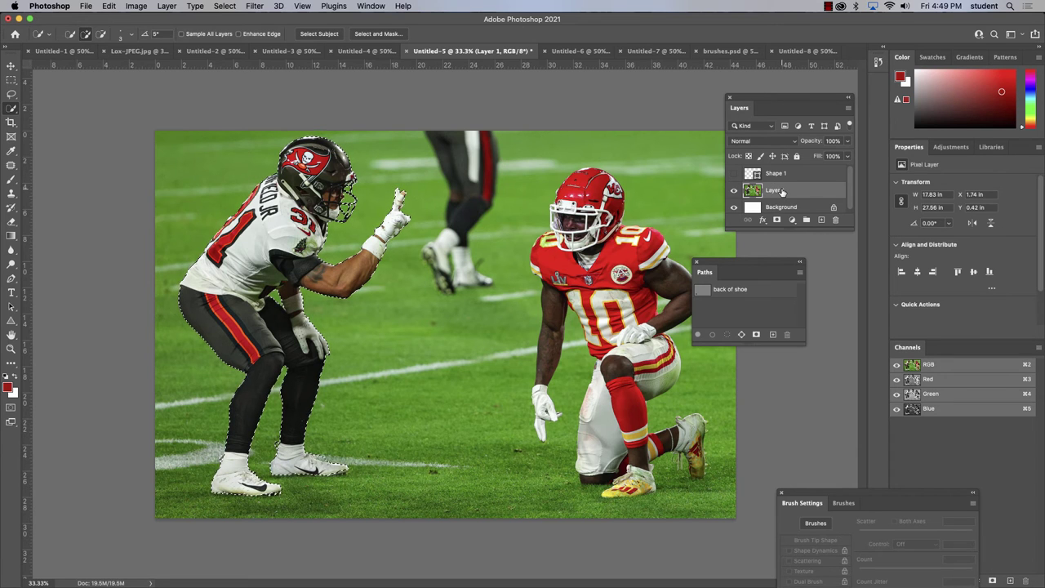
left_click_drag(781, 191, 837, 222)
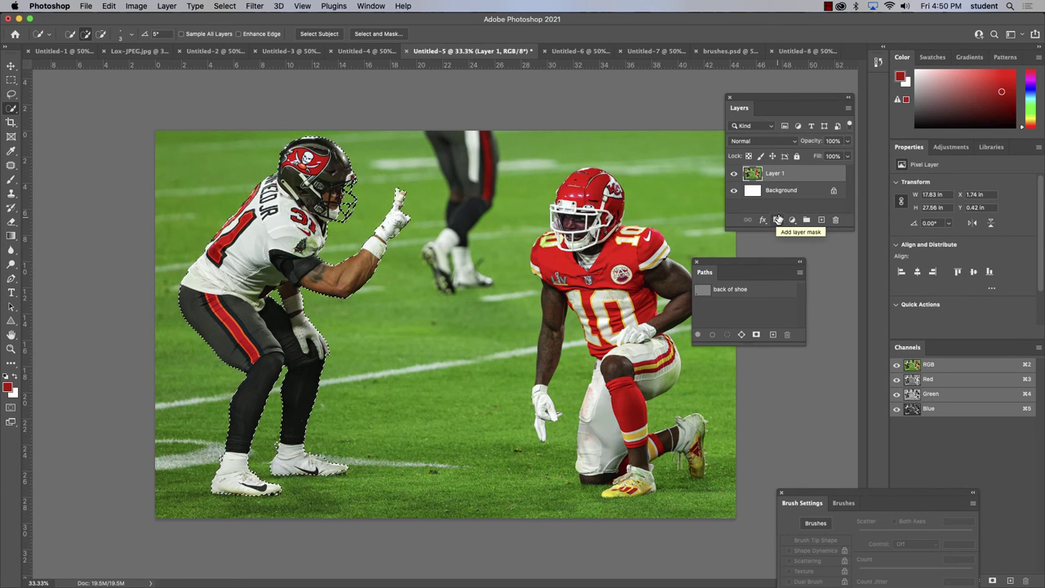
- Try a layer mask made from the player selection on Layer 1, and undo it
left_click(776, 220)
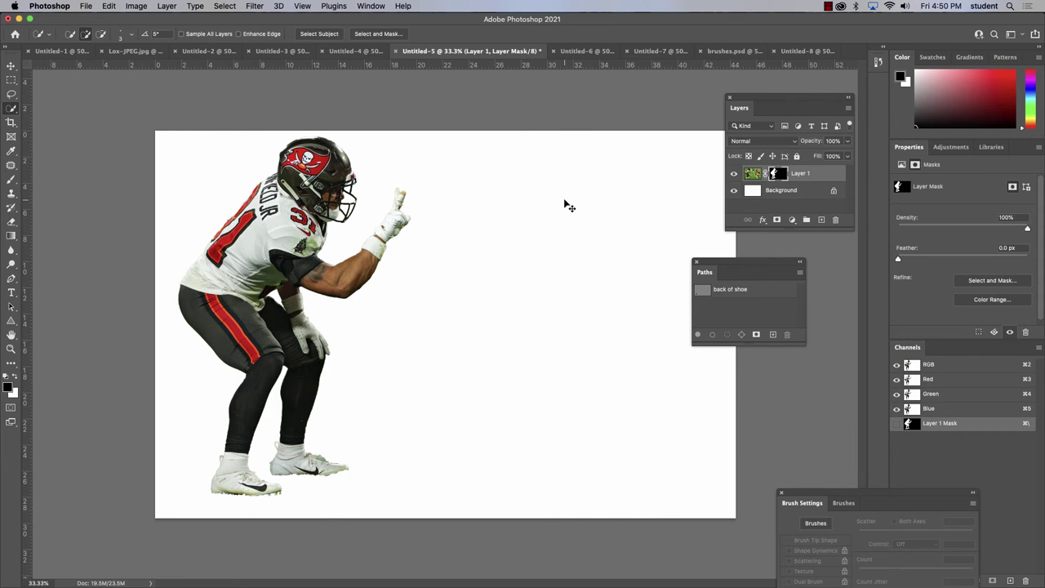
key("super+z")
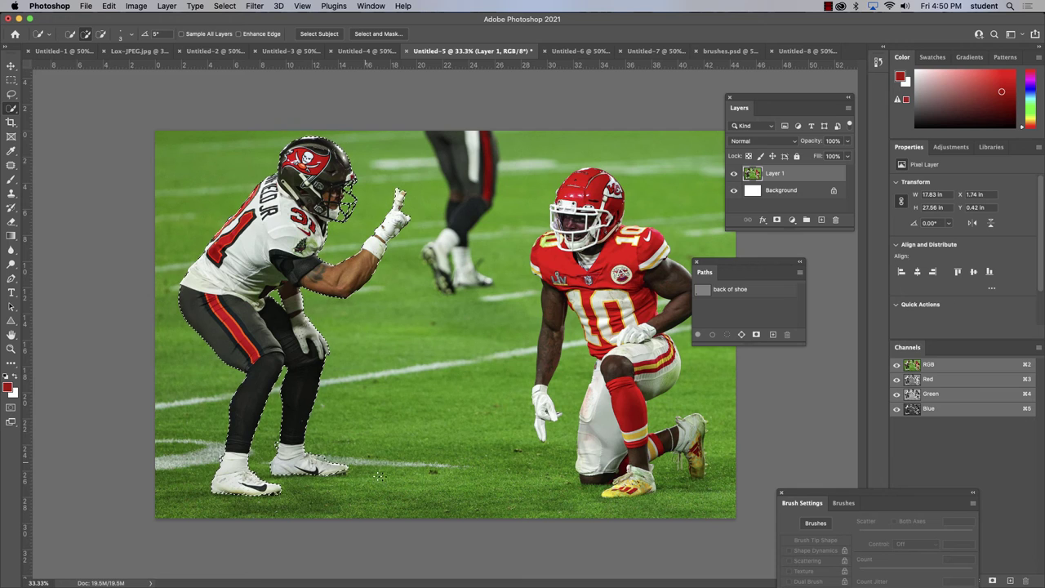
- Subtract the stray patch of grass above the toe of the farther shoe from the selection with the Lasso tool
left_click(10, 349)
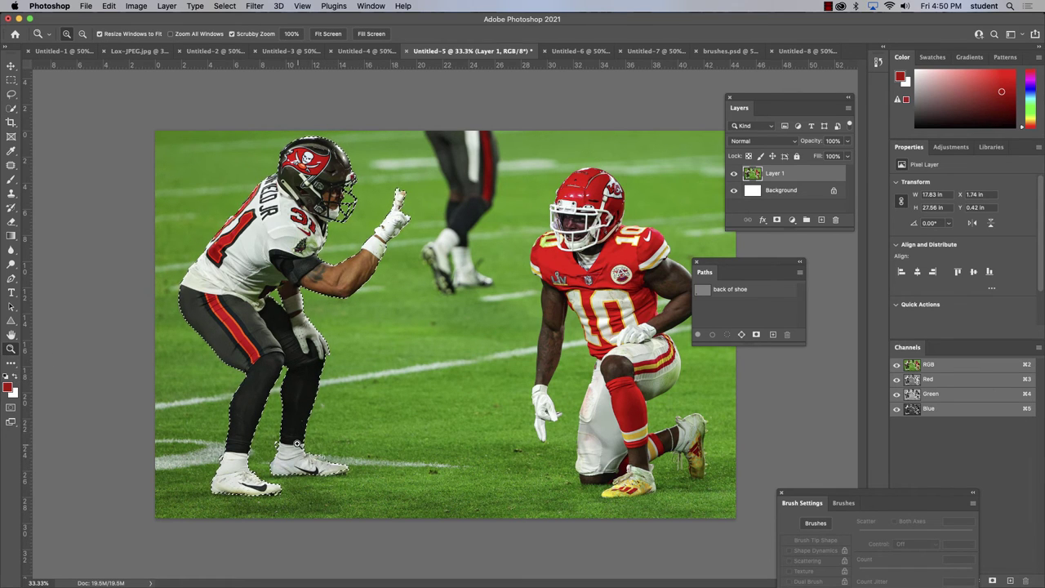
left_click_drag(297, 443, 310, 448)
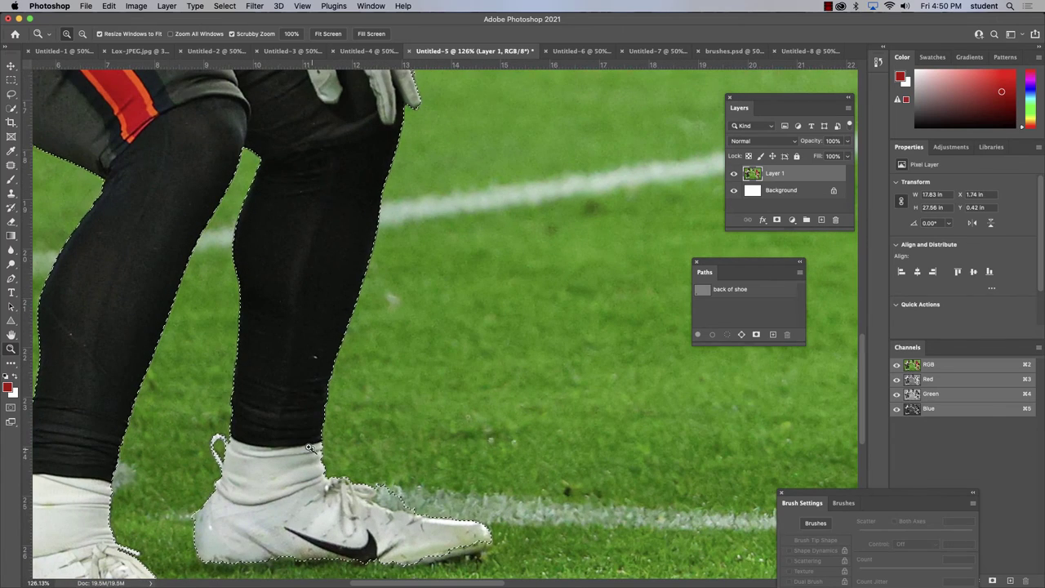
key("l")
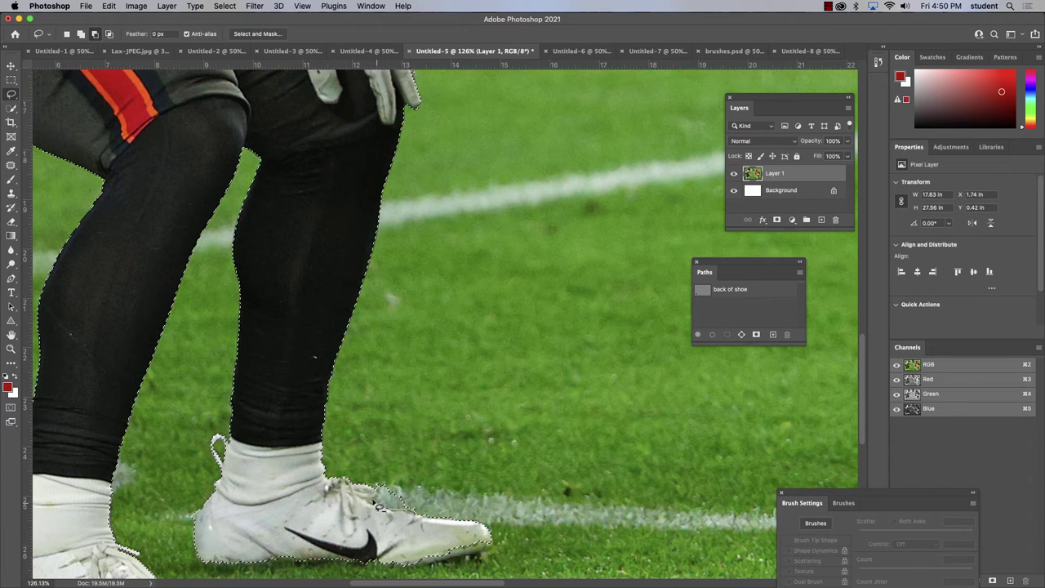
left_click_drag(377, 487, 426, 496)
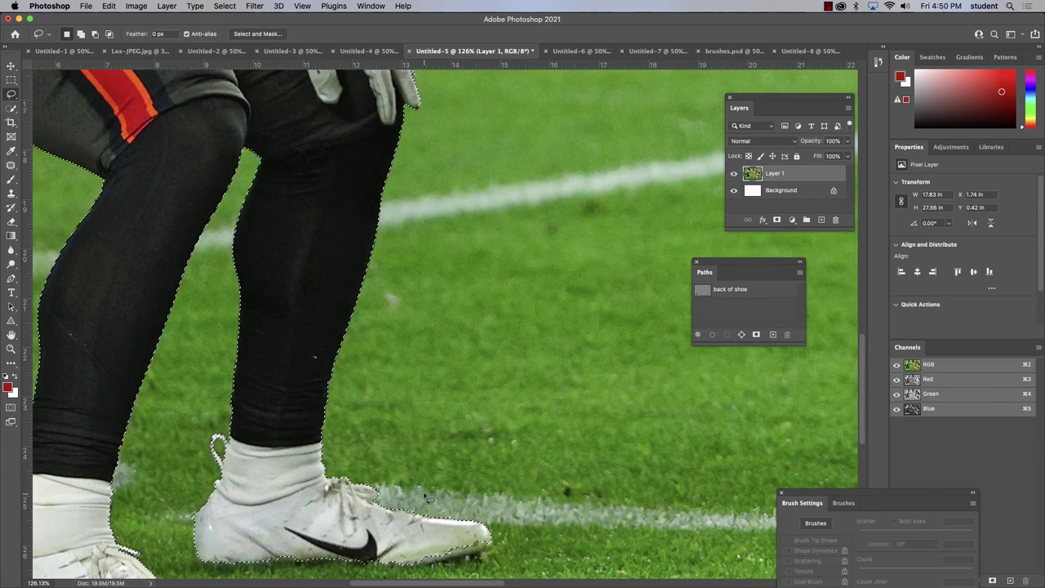
- Preview the corrected cutout by masking Layer 1 with the refined selection, and undo the mask
key("super+minus")
key("super+minus")
key("super+minus")
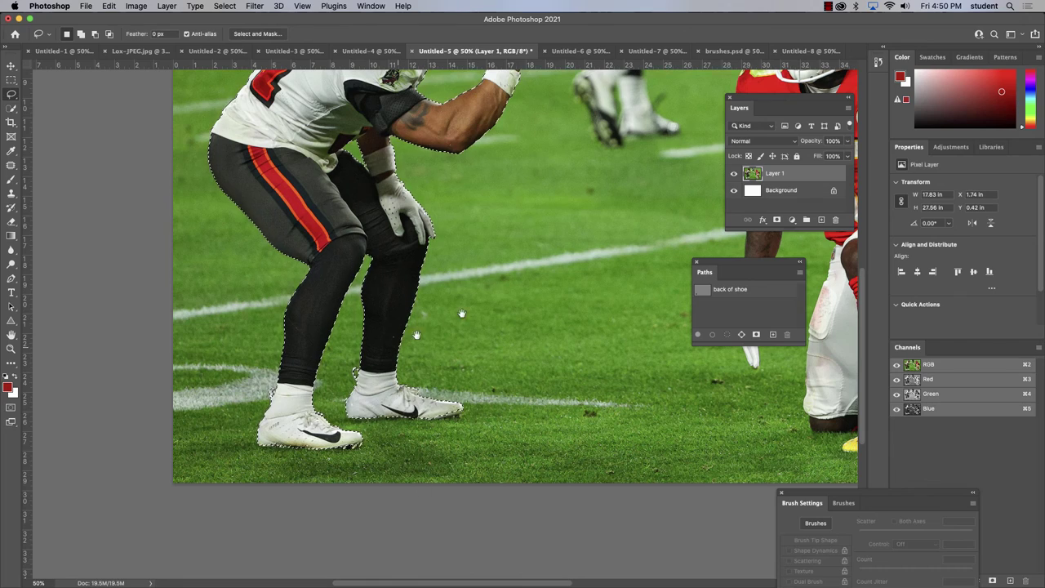
left_click_drag(524, 327, 506, 483)
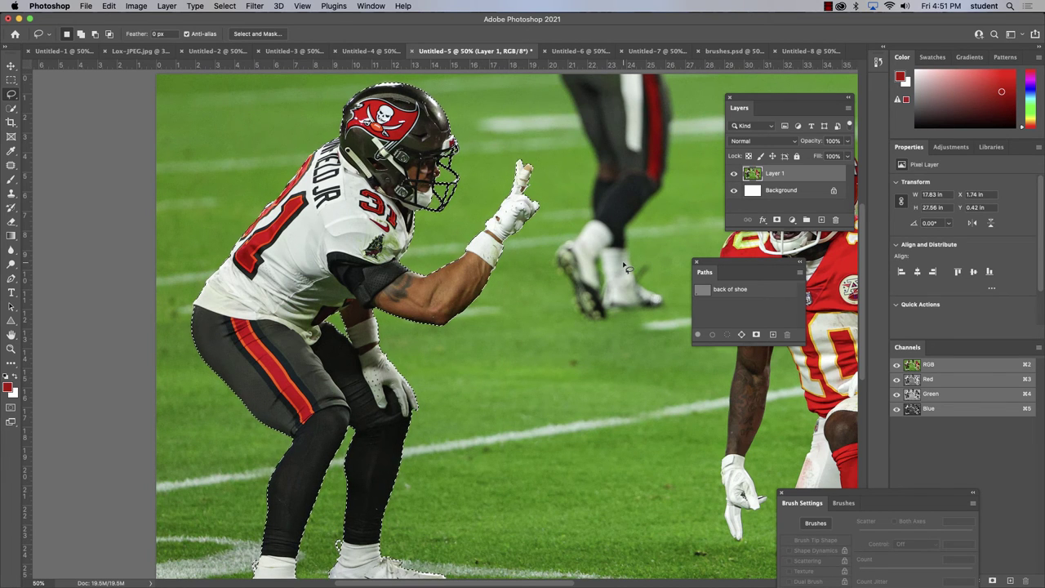
left_click(776, 220)
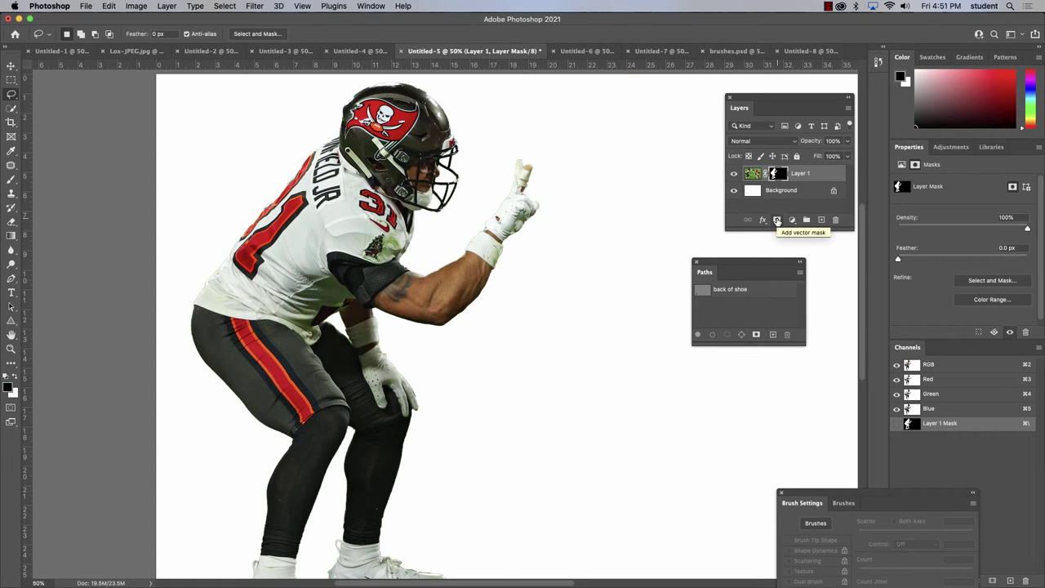
key("super+z")
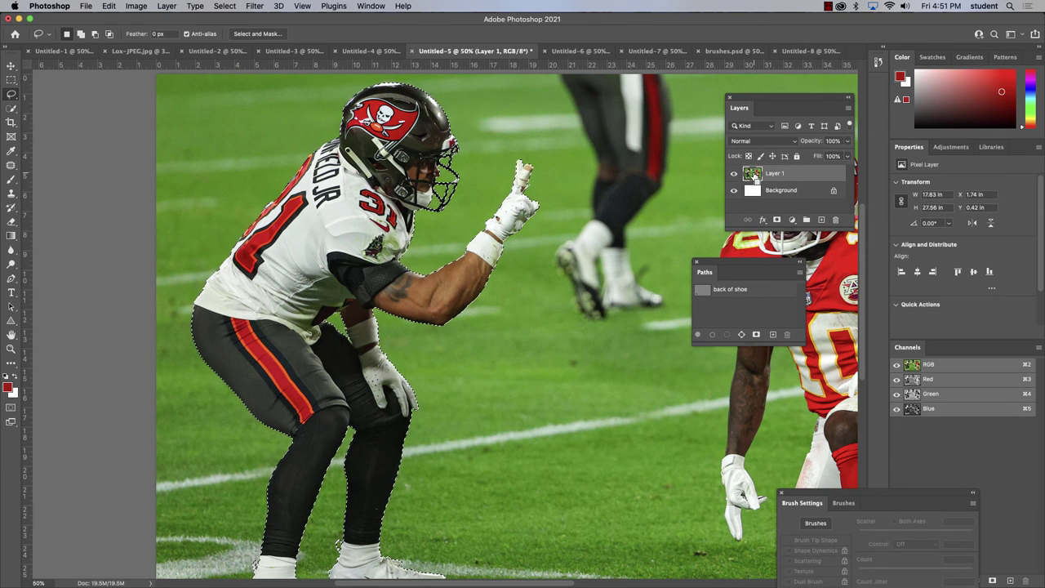
- Try copying the selected player to a new layer, toggle Layer 1's visibility to check the cutout, and undo the copy
key("super+j")
left_click(734, 190)
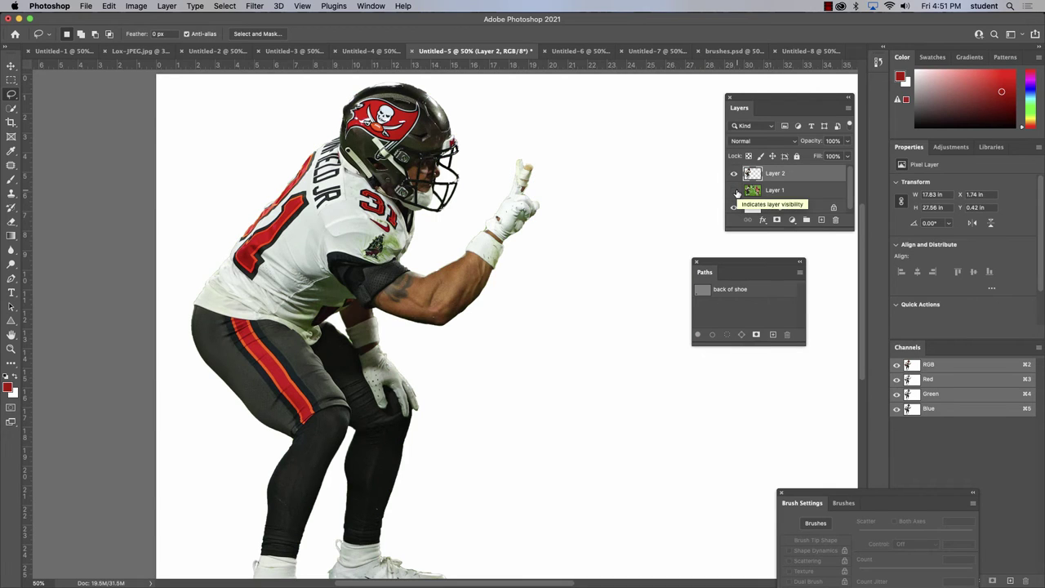
left_click(734, 190)
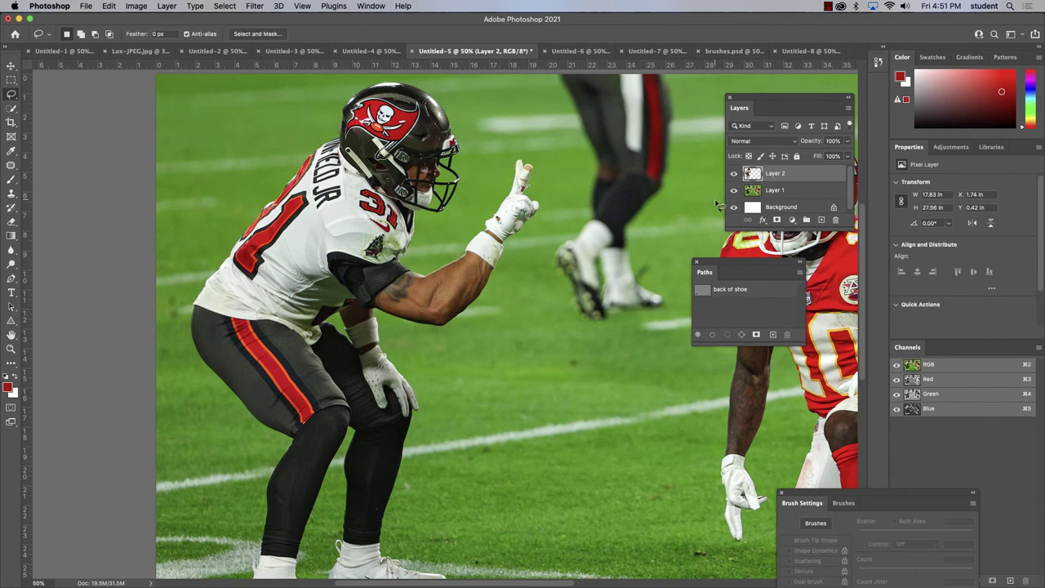
key("super+z")
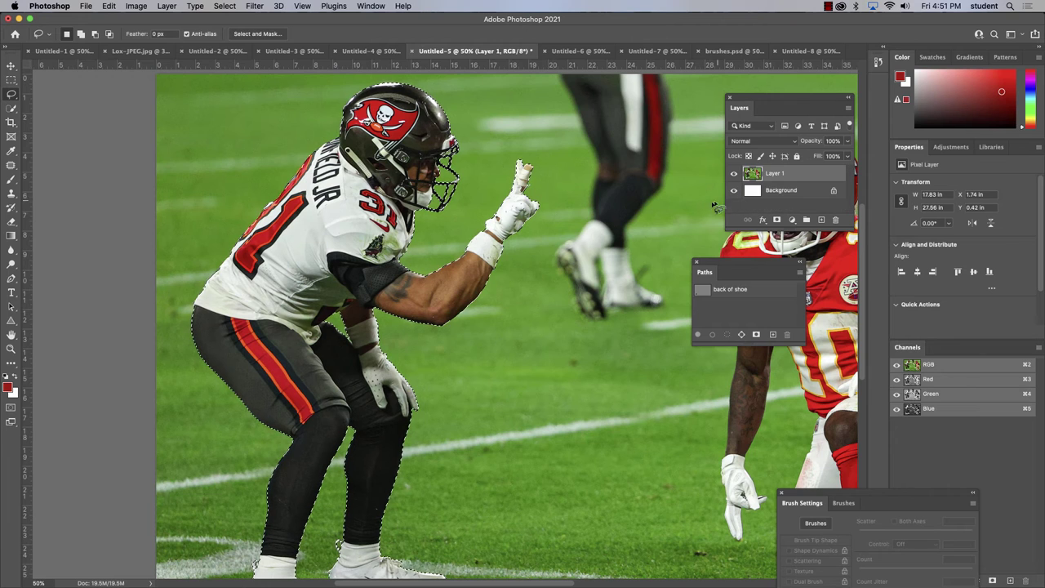
- Review the open documents Untitled-4, Untitled-8 and brushes.psd as possible destinations for the player, and return to Untitled-5
key("super+minus")
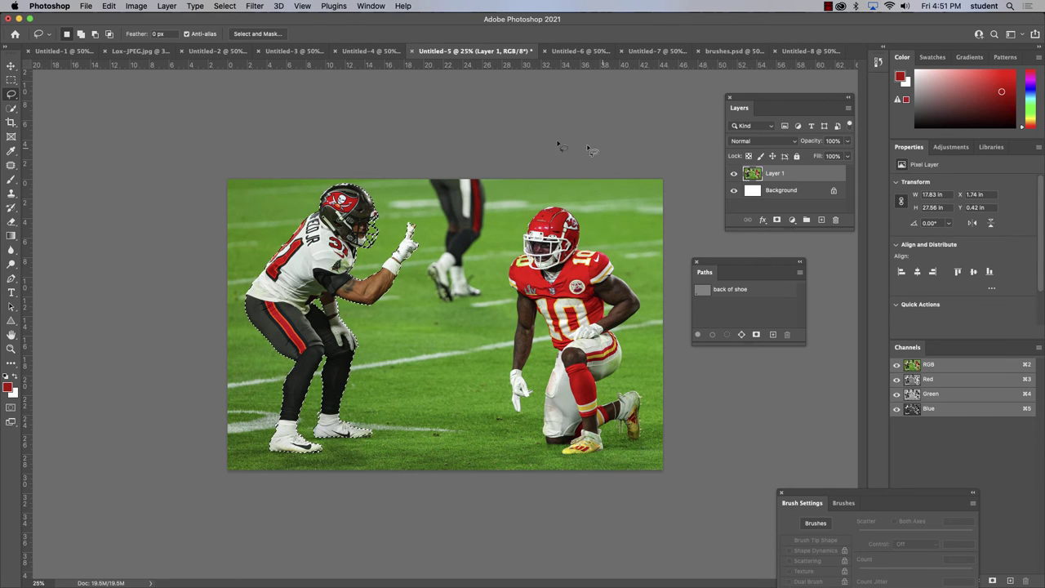
left_click(365, 52)
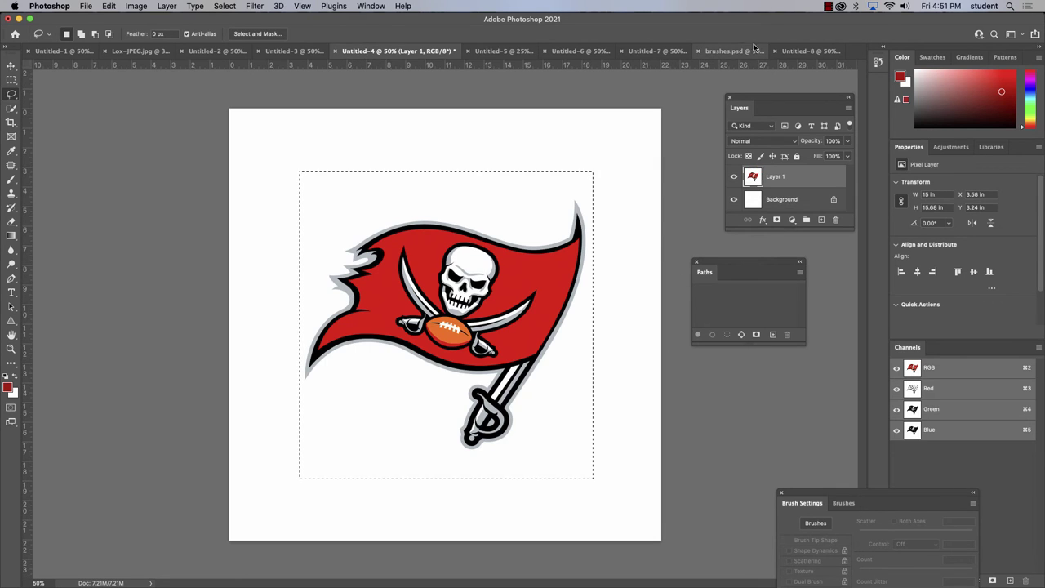
left_click(797, 50)
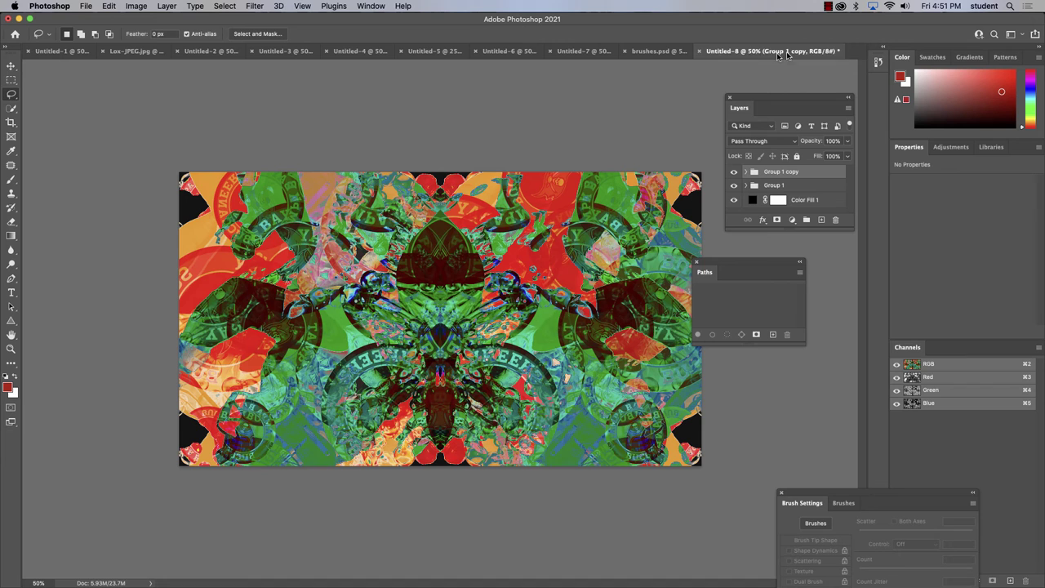
left_click(676, 53)
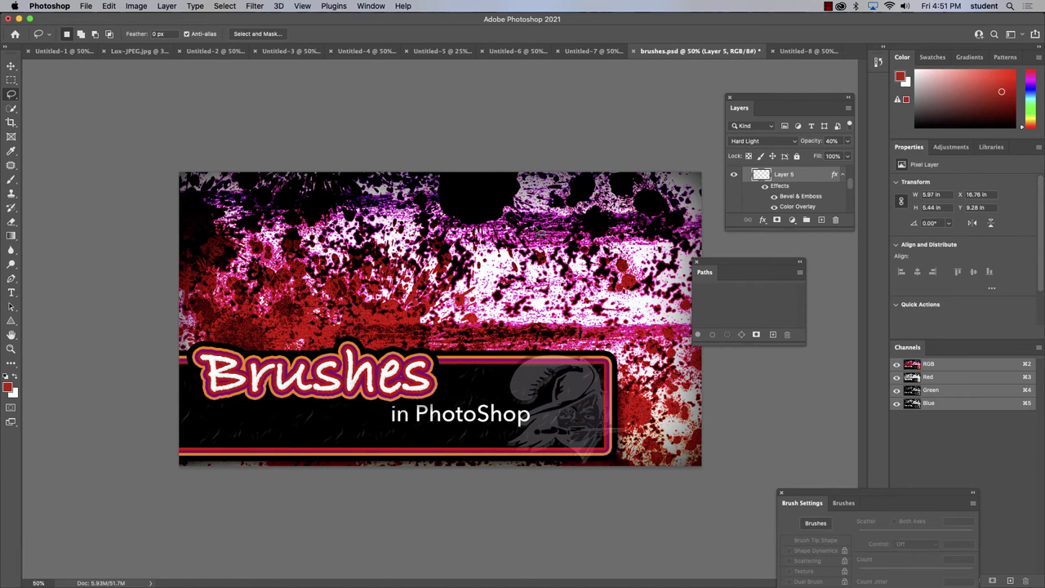
left_click(456, 53)
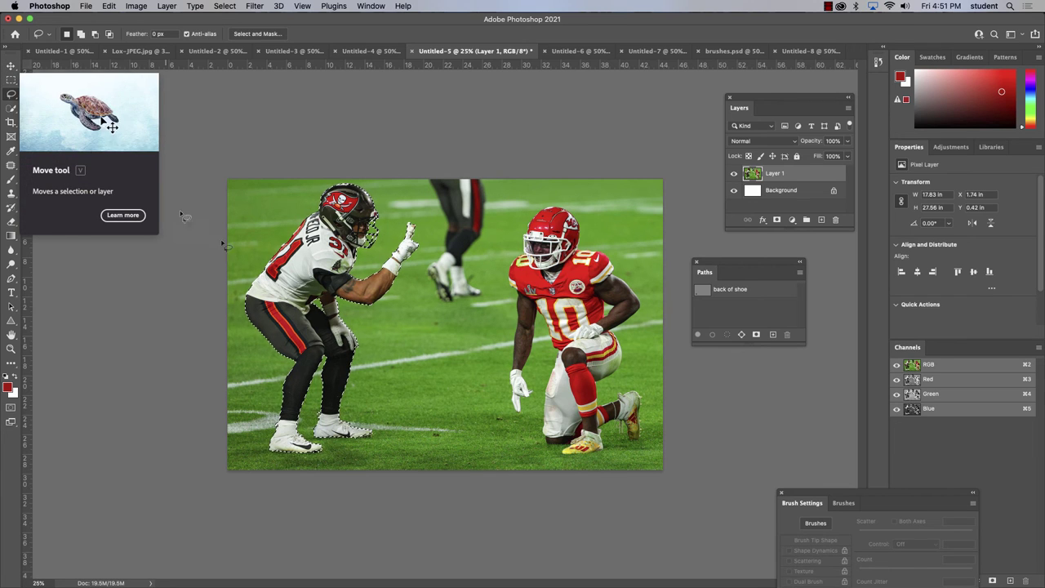
- Try bringing the selected player from Untitled-5 into brushes.psd, and toggle Layer 5's visibility to check what it contains
mouse_move(335, 184)
left_mouse_down()
mouse_move(367, 203)
mouse_move(766, 65)
left_mouse_up()
left_click(725, 52)
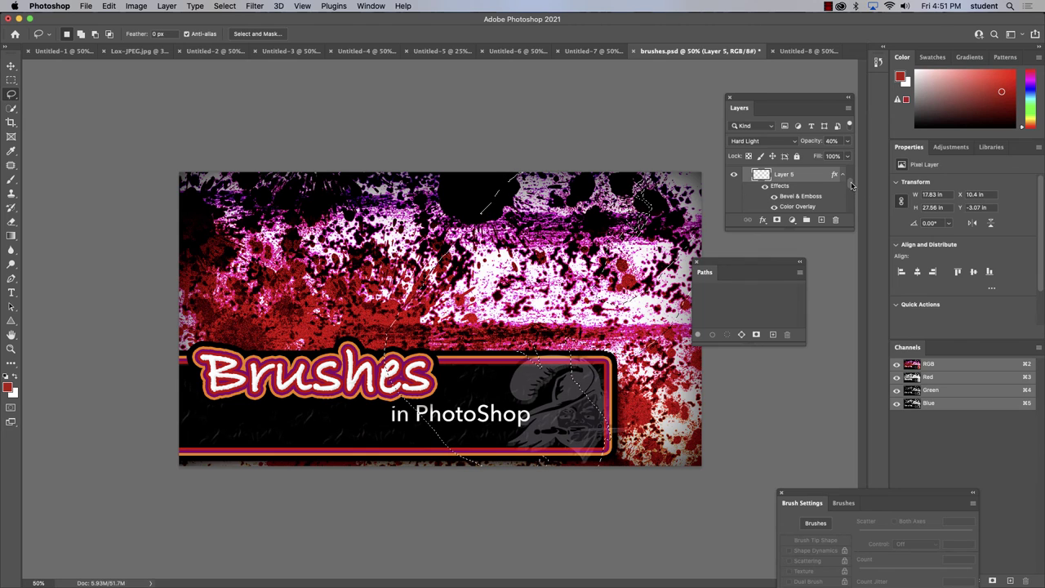
scroll(850, 185, "down", 3)
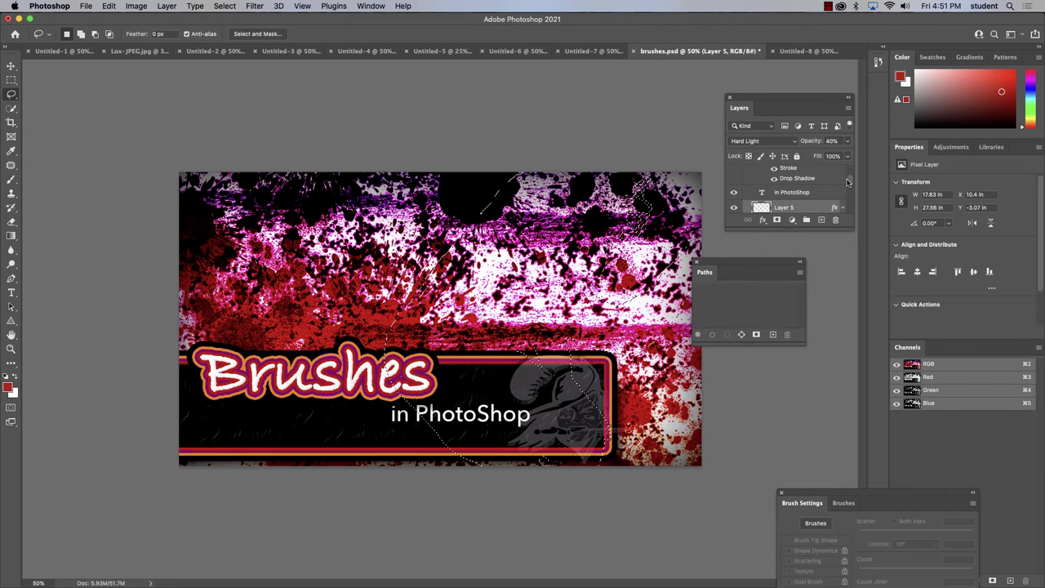
left_click(734, 208)
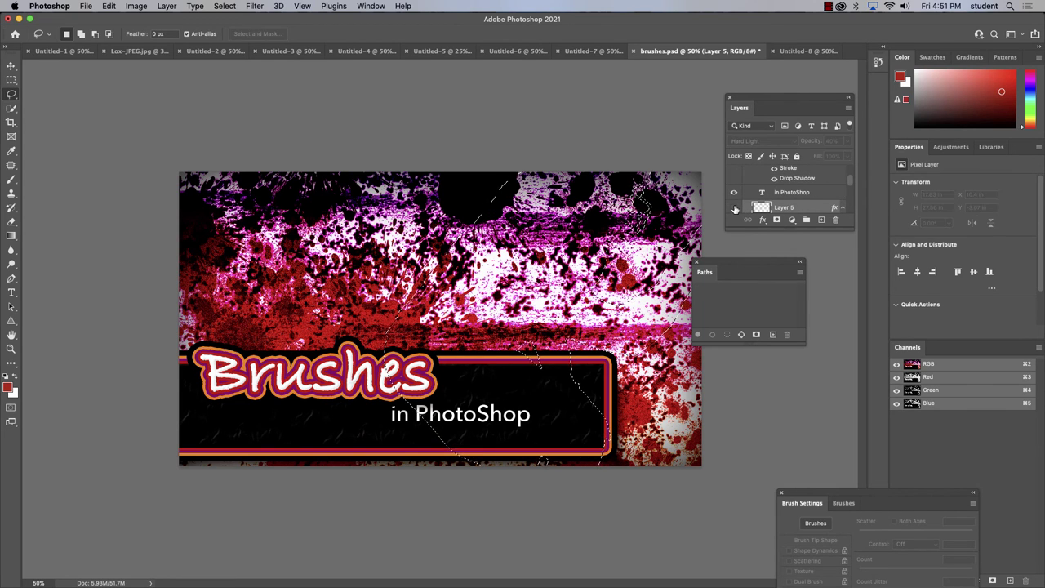
left_click(734, 208)
scroll(849, 173, "up", 3)
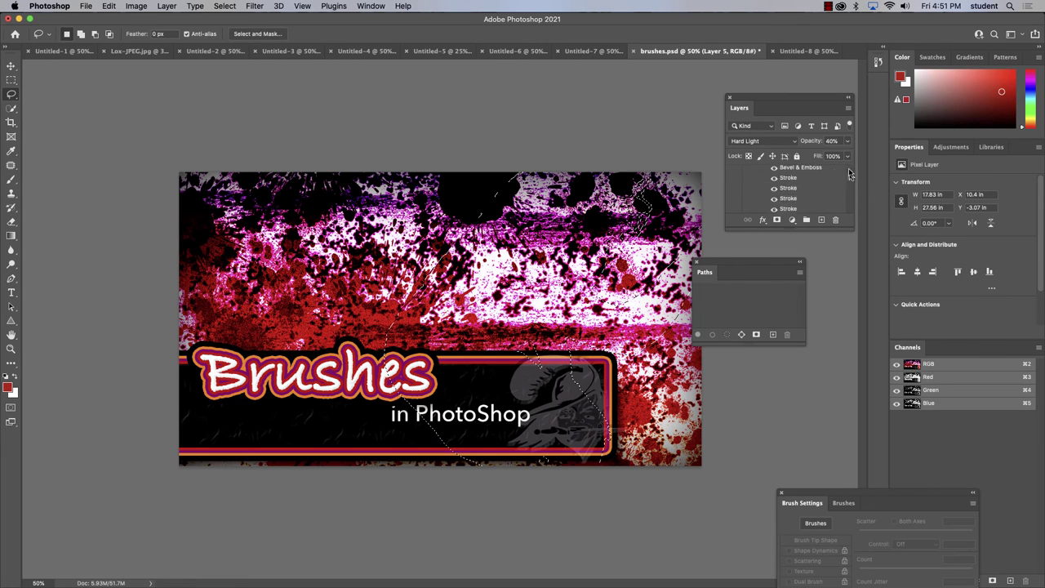
scroll(849, 173, "up", 3)
key("super+z")
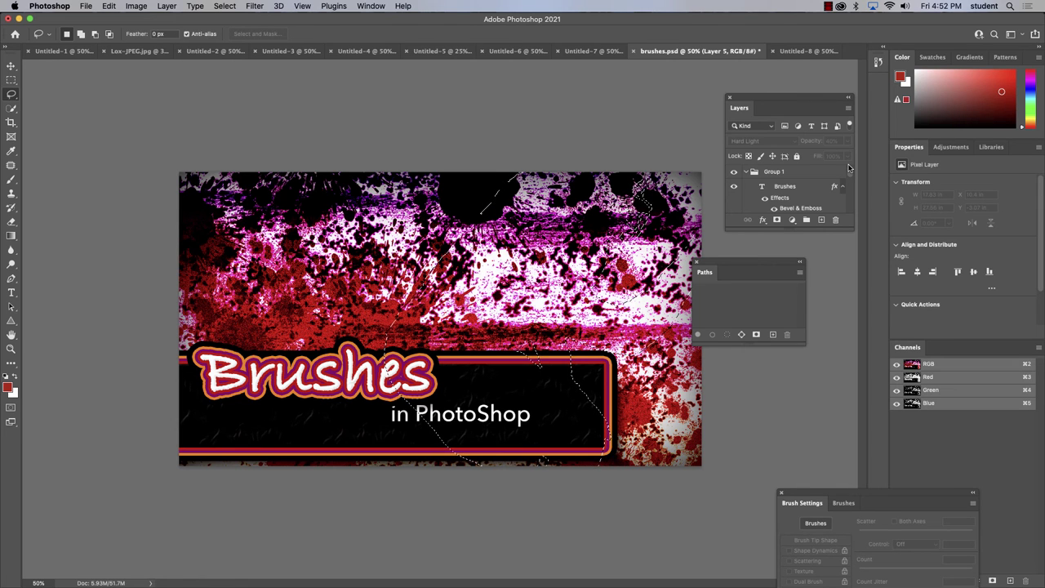
key("super+shift+z")
key("super+alt+2")
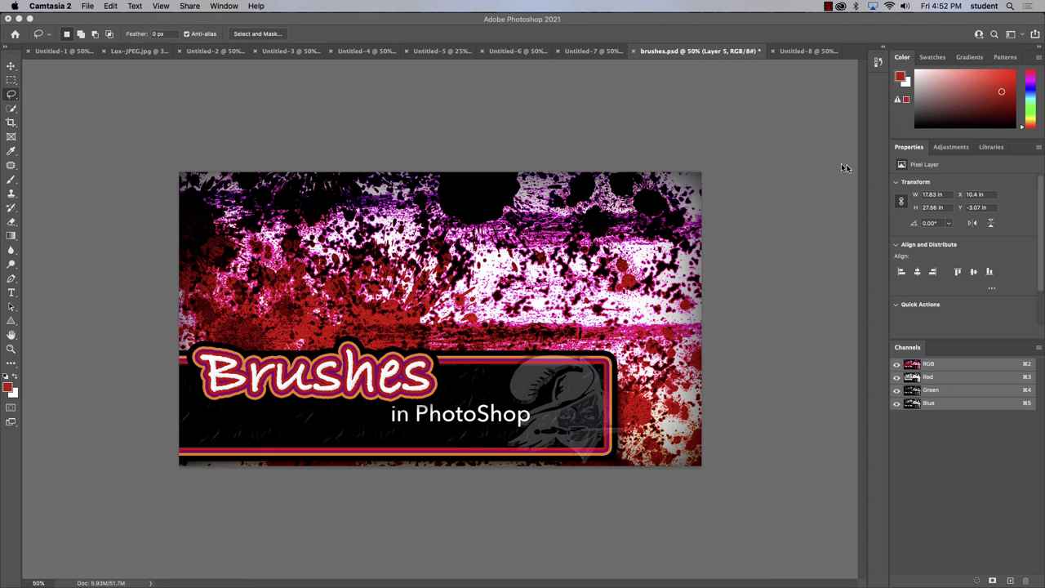
- Return to Untitled-5 and add a layer mask to Layer 1 from the player selection
left_click(448, 57)
left_click(387, 52)
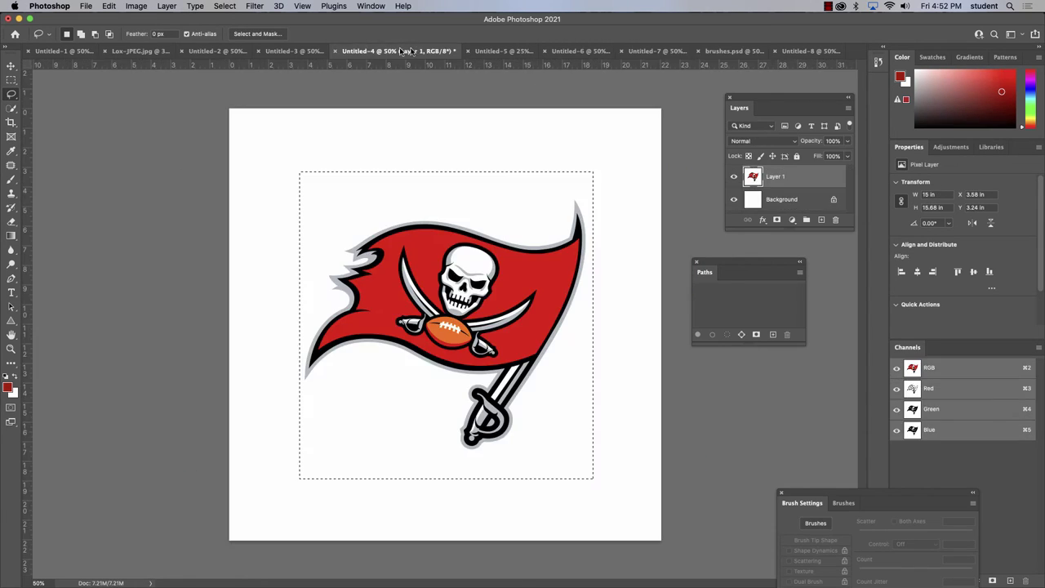
left_click(490, 52)
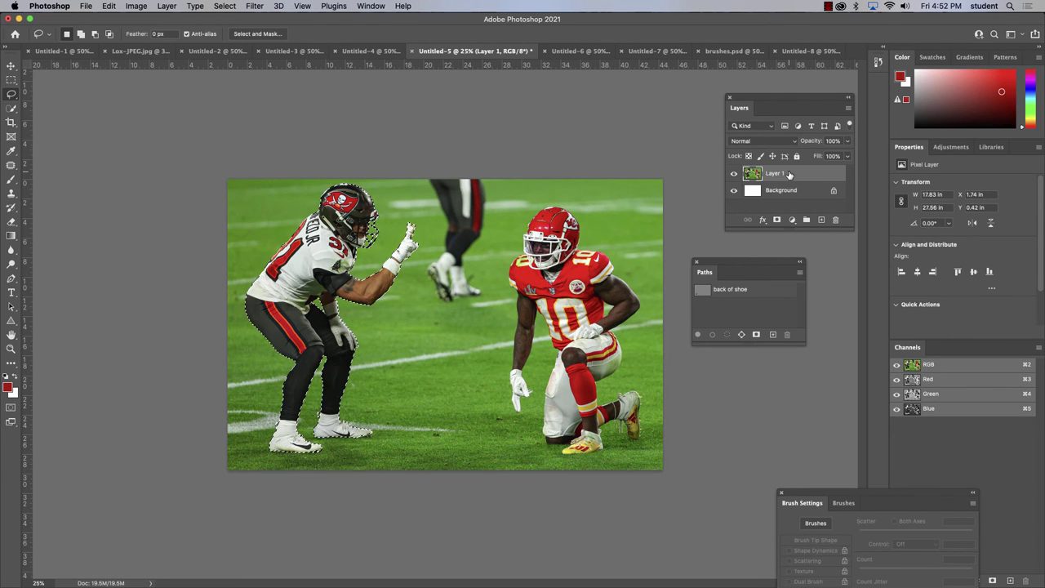
left_click(776, 219)
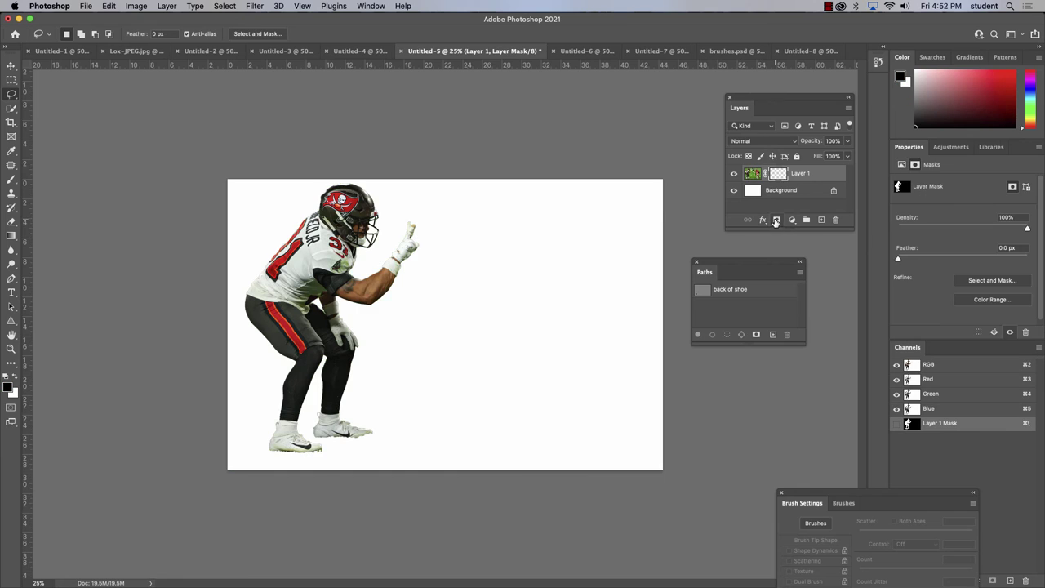
- Copy the masked Layer 1 into Untitled-8 and move it to about X -2.37 in, Y 0.54 in so the helmet and raised hand fit the canvas
left_click(809, 51)
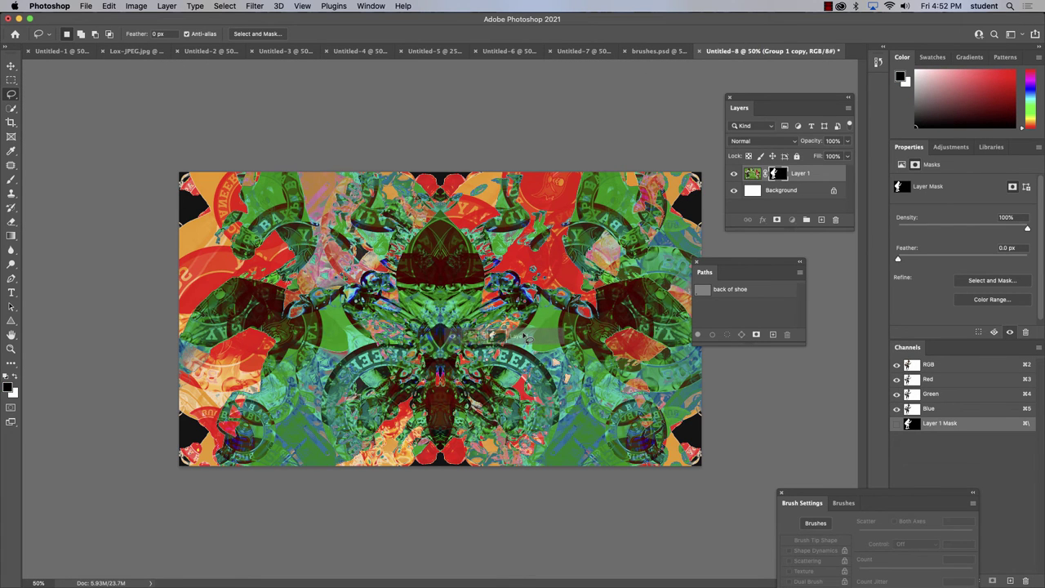
left_click_drag(526, 337, 526, 339)
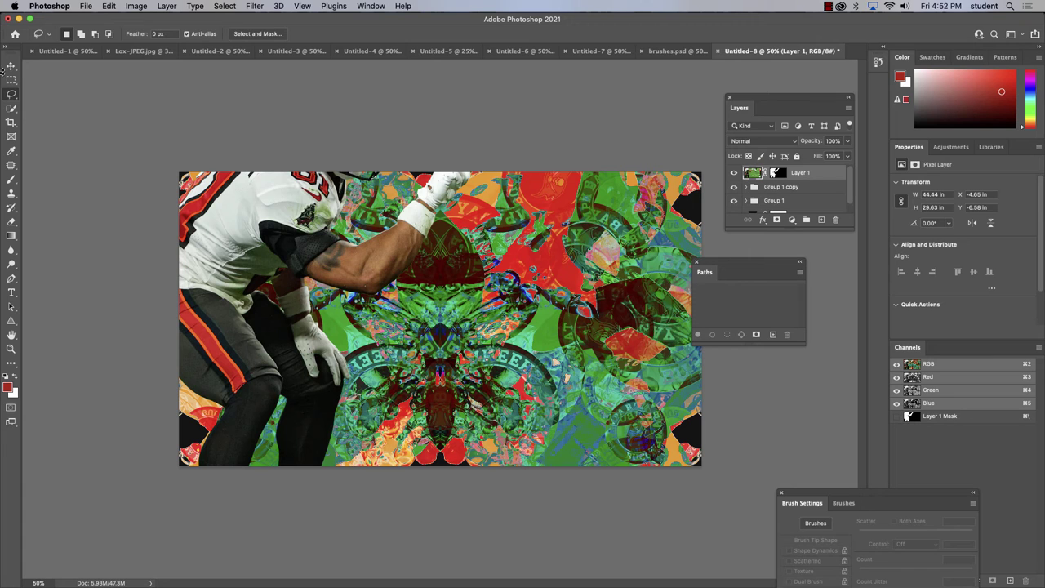
key("v")
mouse_move(253, 211)
left_mouse_down()
mouse_move(288, 356)
mouse_move(299, 350)
left_mouse_up()
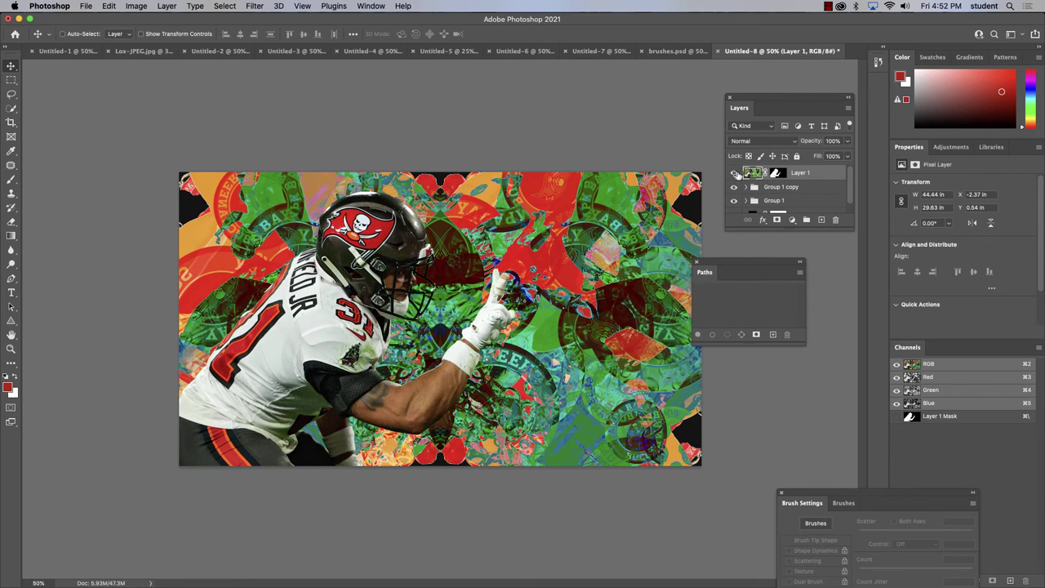
- Try applying Layer 1's mask permanently in Untitled-5, and undo back to the unmasked photo with the player selected
left_click(450, 54)
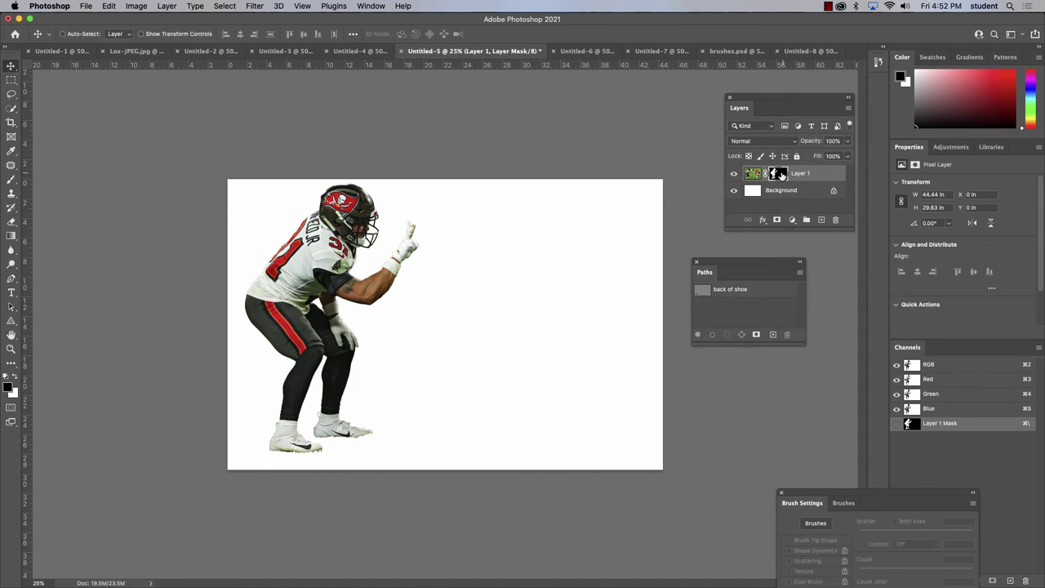
left_click_drag(779, 176, 835, 220)
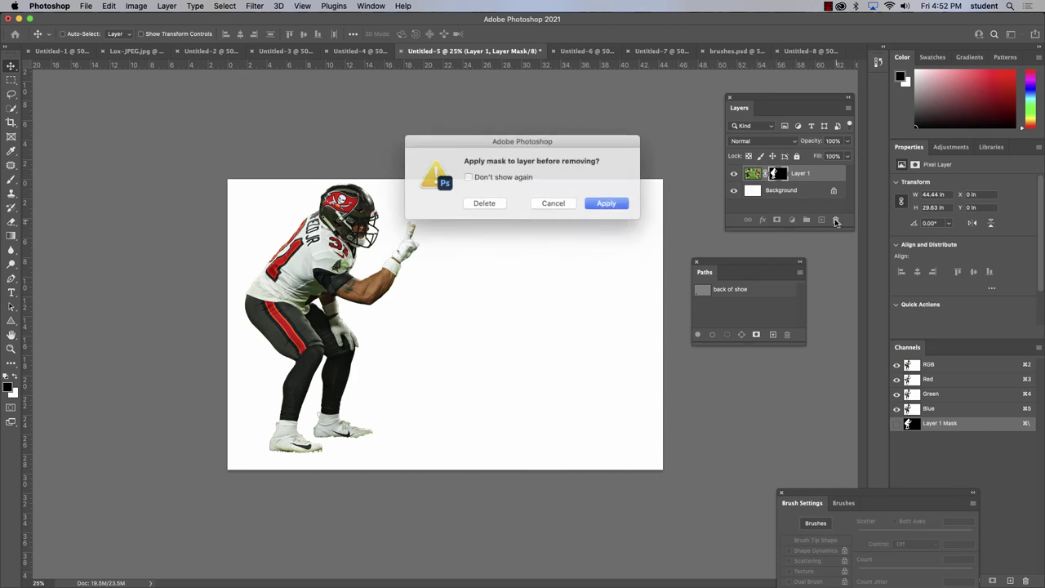
left_click(603, 203)
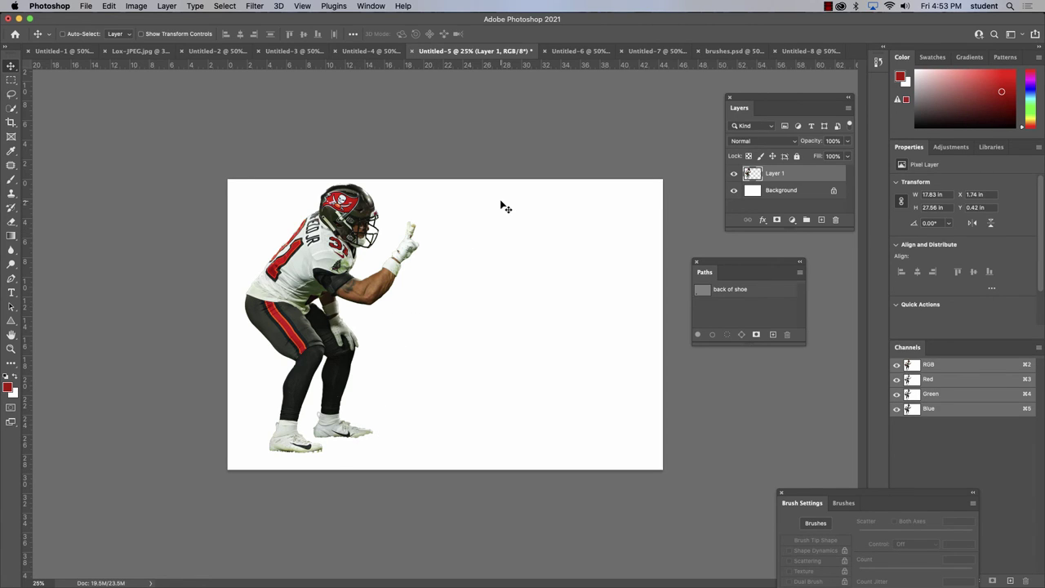
key("super")
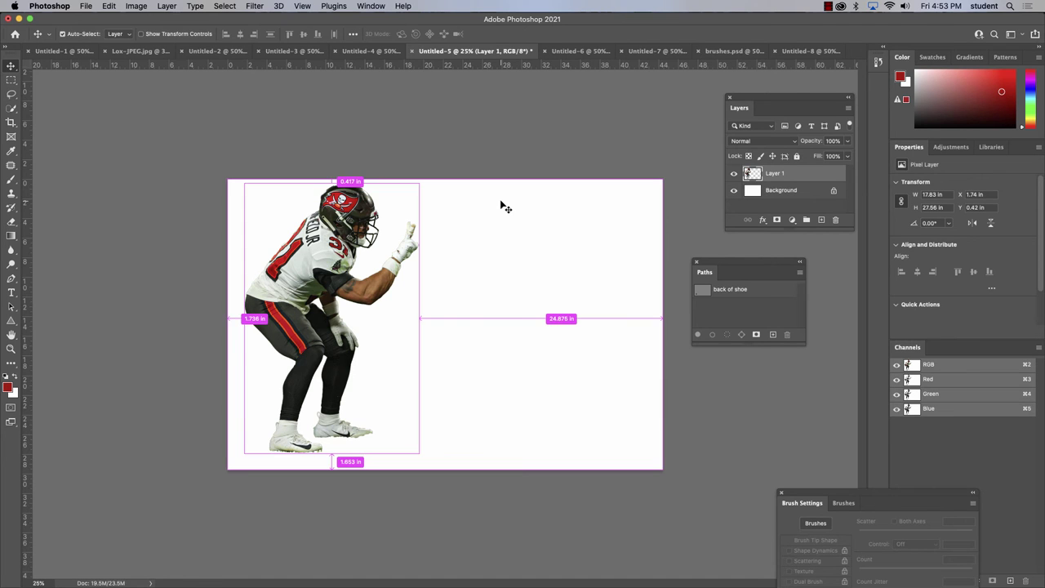
key("super+z")
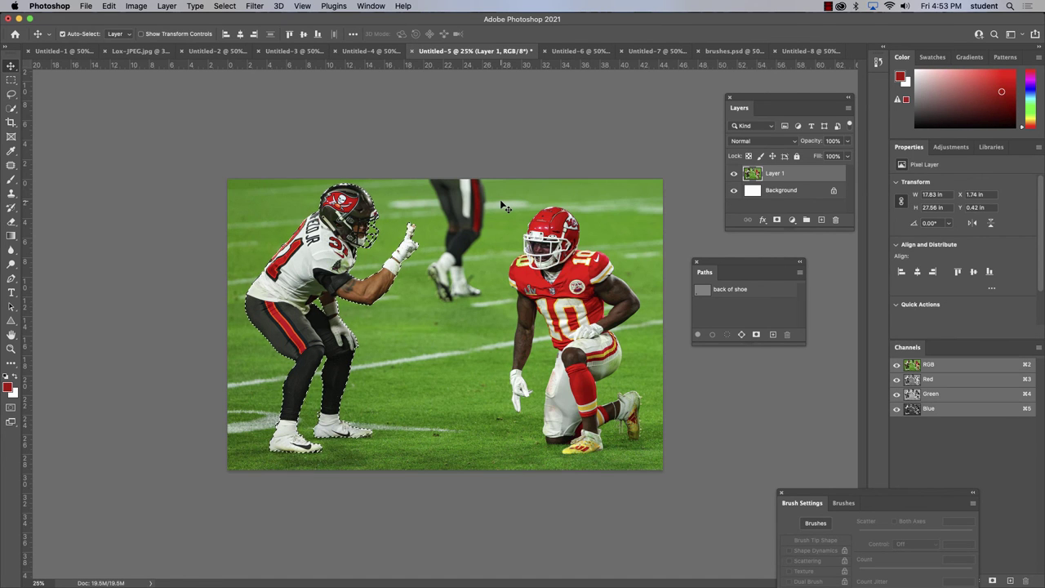
- Feather the player selection in Untitled-5 by 2 pixels and mask Layer 1 with it
left_click(783, 50)
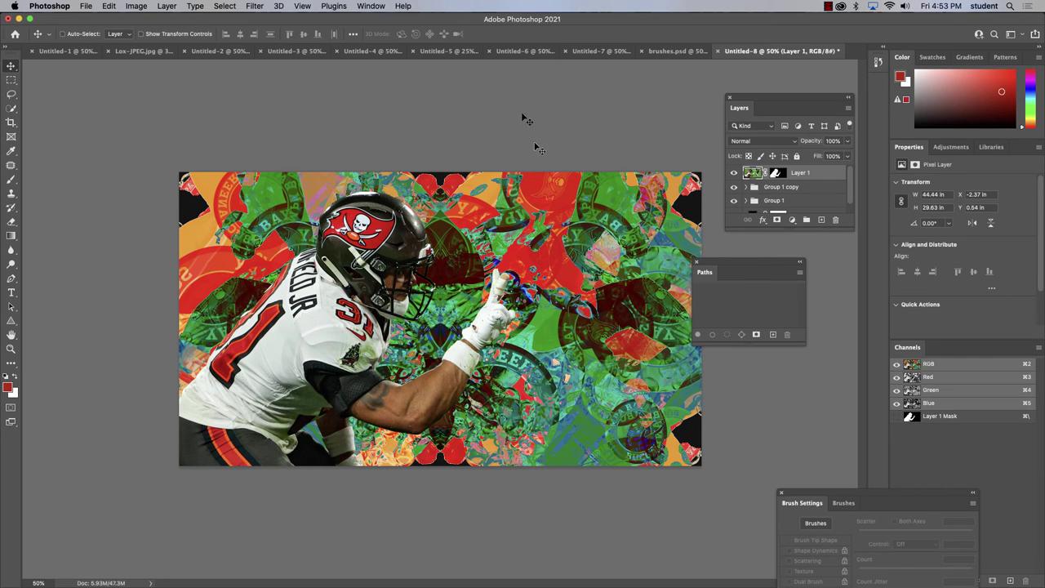
left_click(441, 52)
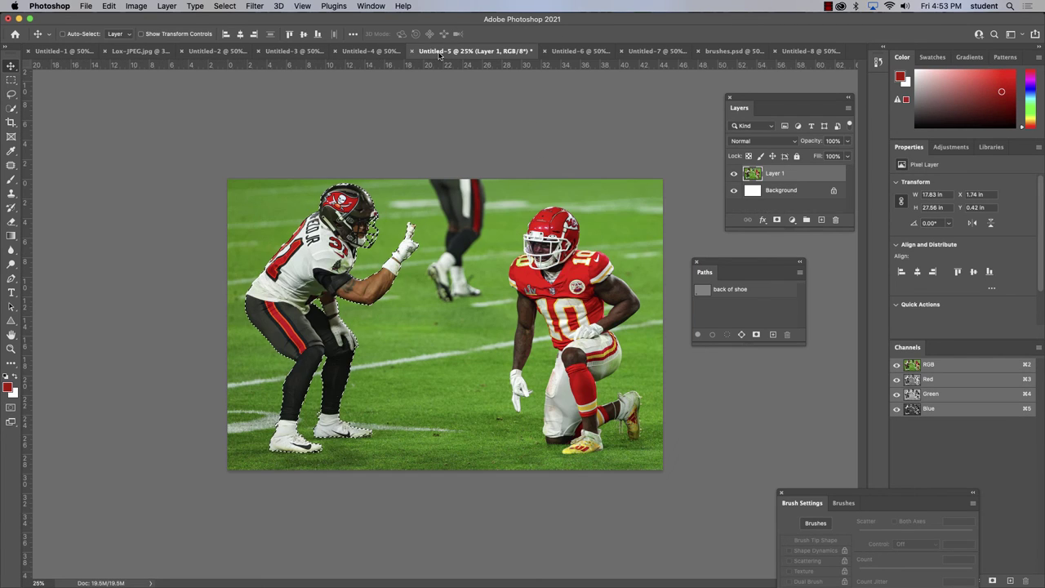
left_click(229, 8)
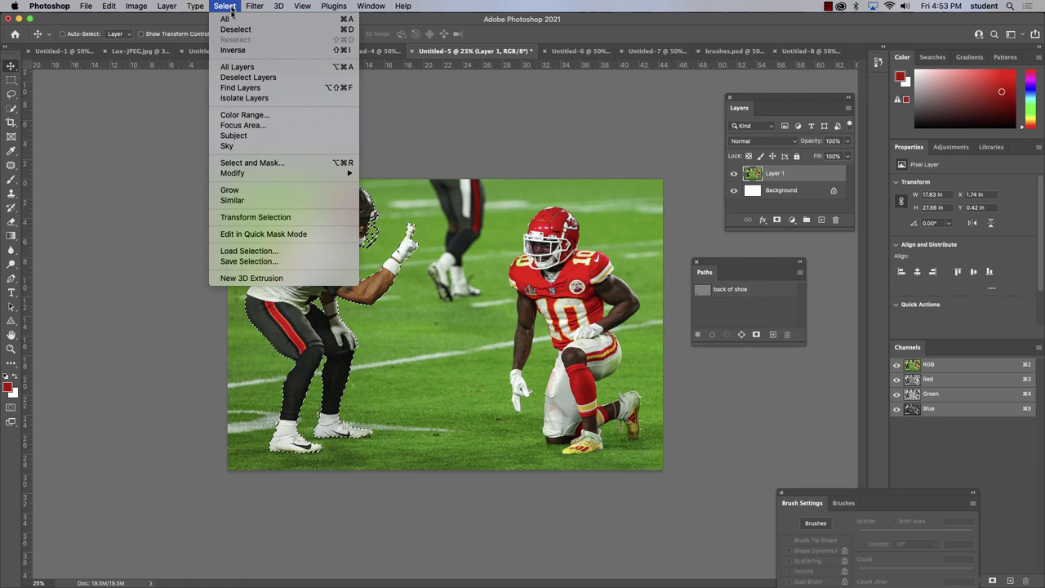
mouse_move(258, 173)
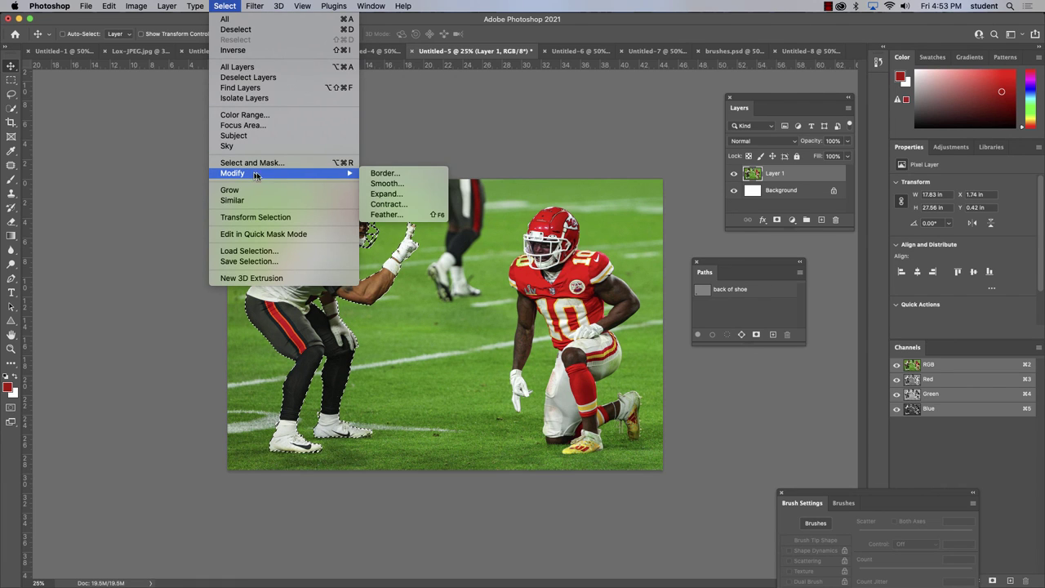
left_click(395, 220)
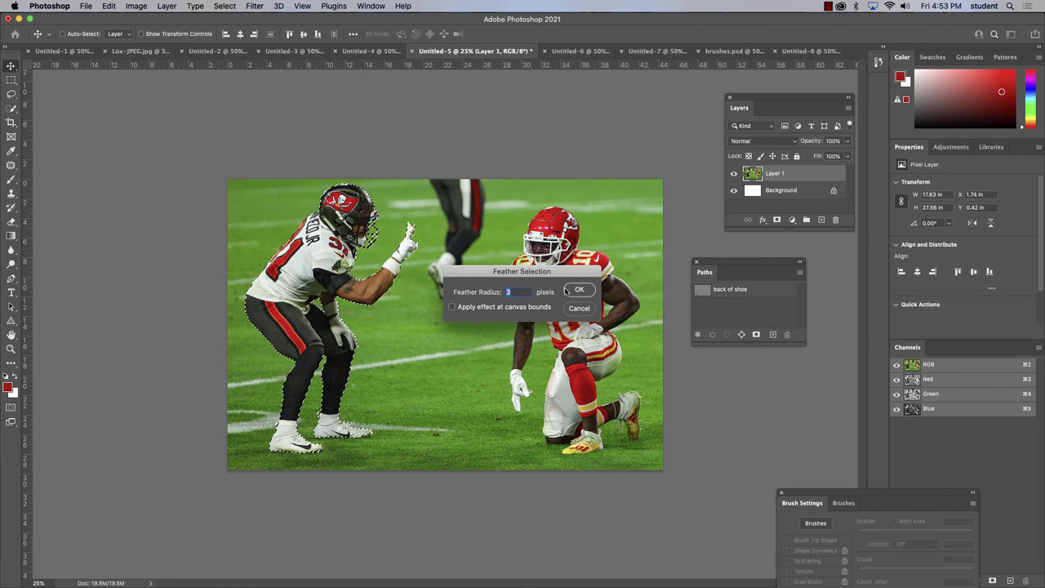
type("2")
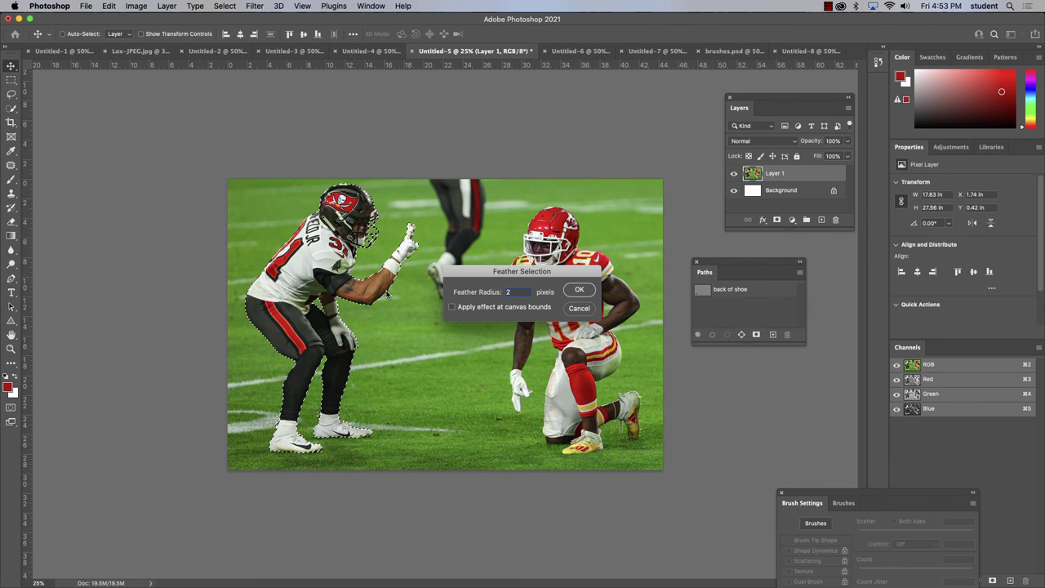
left_click(579, 290)
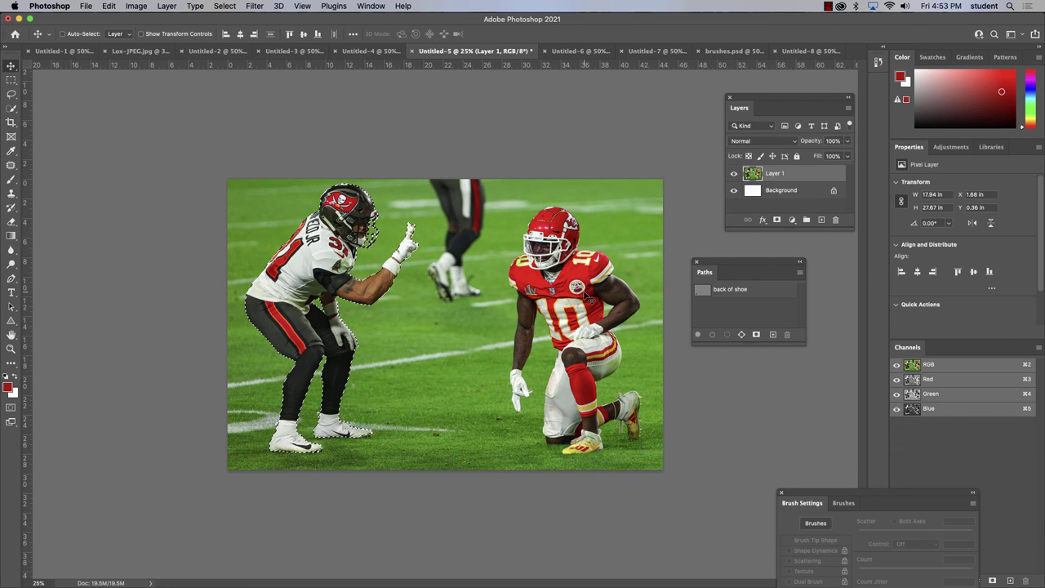
left_click(778, 221)
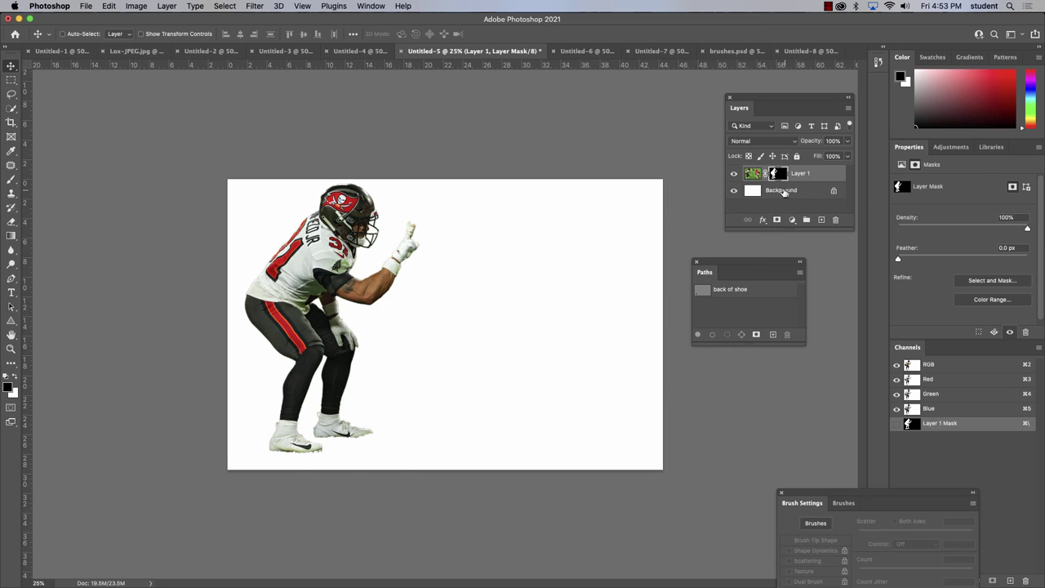
- Copy the feather-masked Layer 1 into Untitled-8 and place it overlapping the first player at about X -1.01 in, Y 1.63 in
left_click_drag(800, 173, 637, 350)
left_click_drag(369, 225, 570, 370)
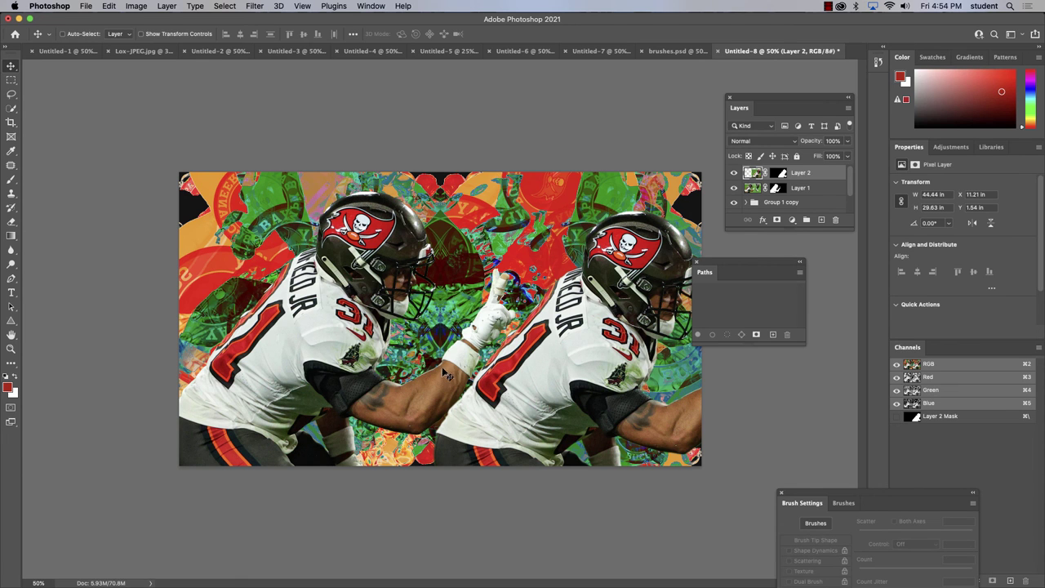
left_click_drag(555, 374, 298, 380)
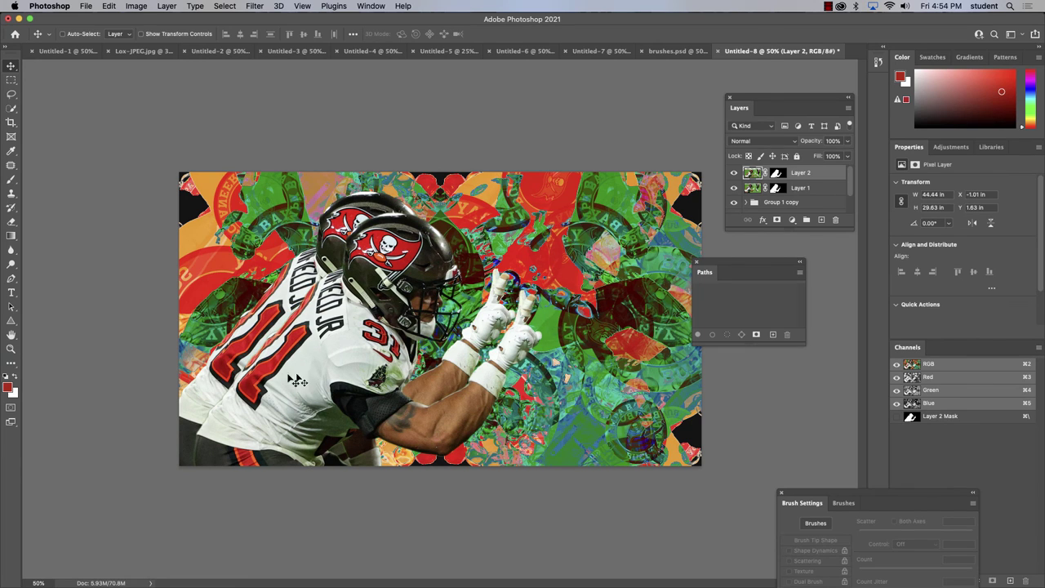
- Compare the edges of the unfeathered and feathered cutouts up close around the helmets and raised hands
left_click(10, 350)
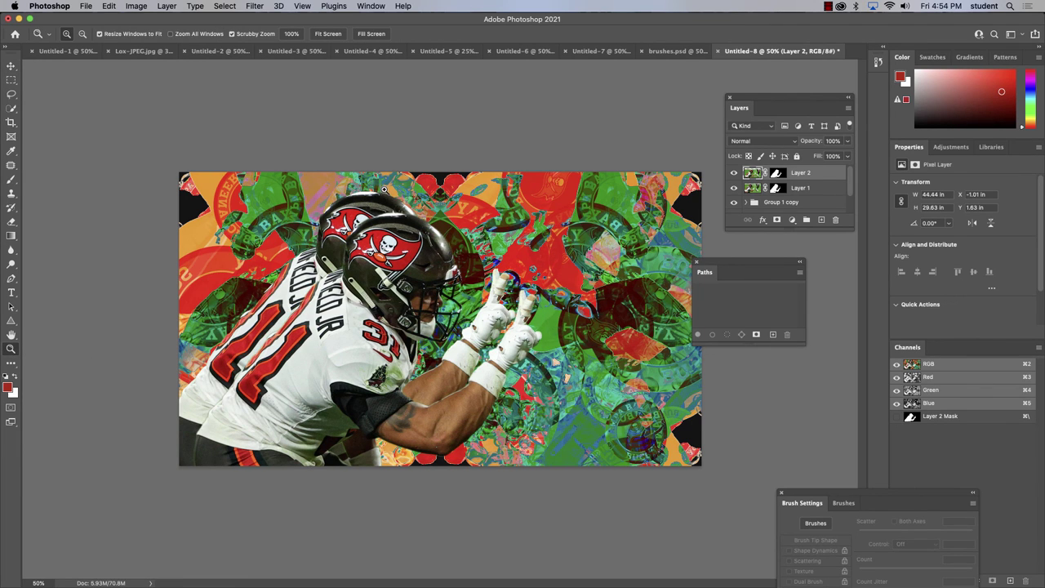
left_click_drag(383, 192, 435, 223)
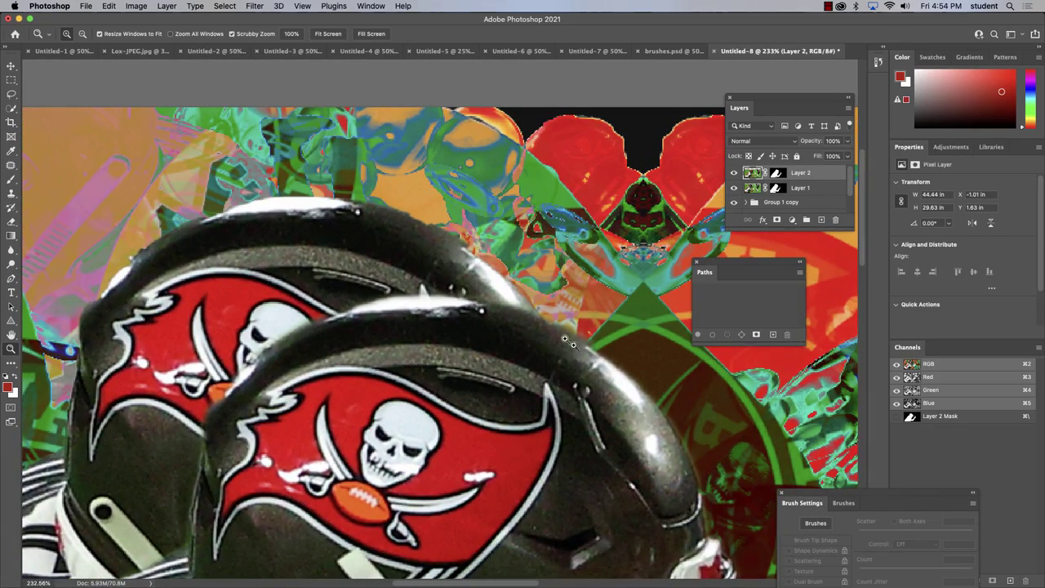
left_click_drag(638, 391, 260, 61)
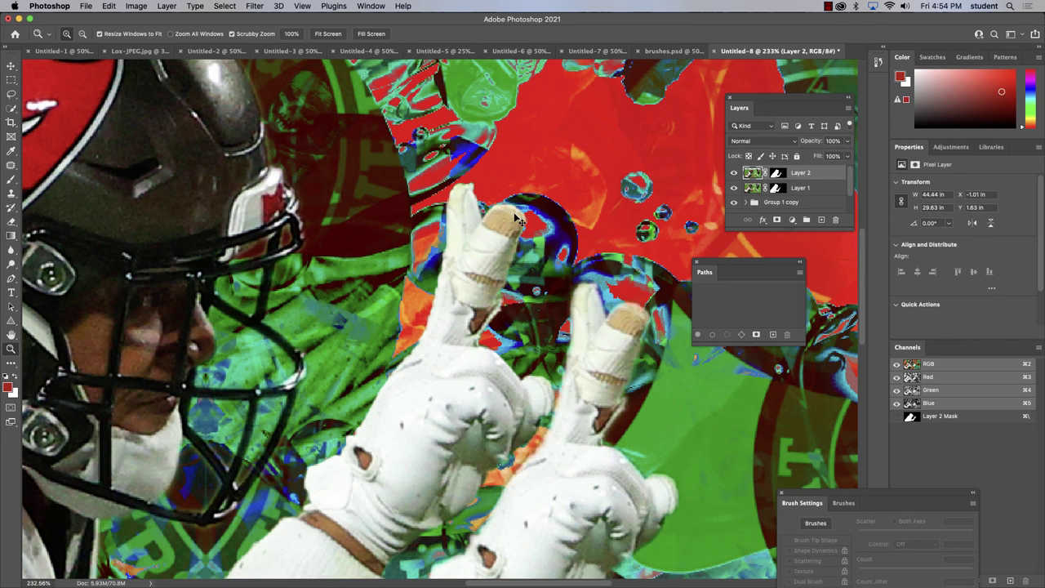
key("super+minus")
key("super+minus")
key("super+minus")
key("super+minus")
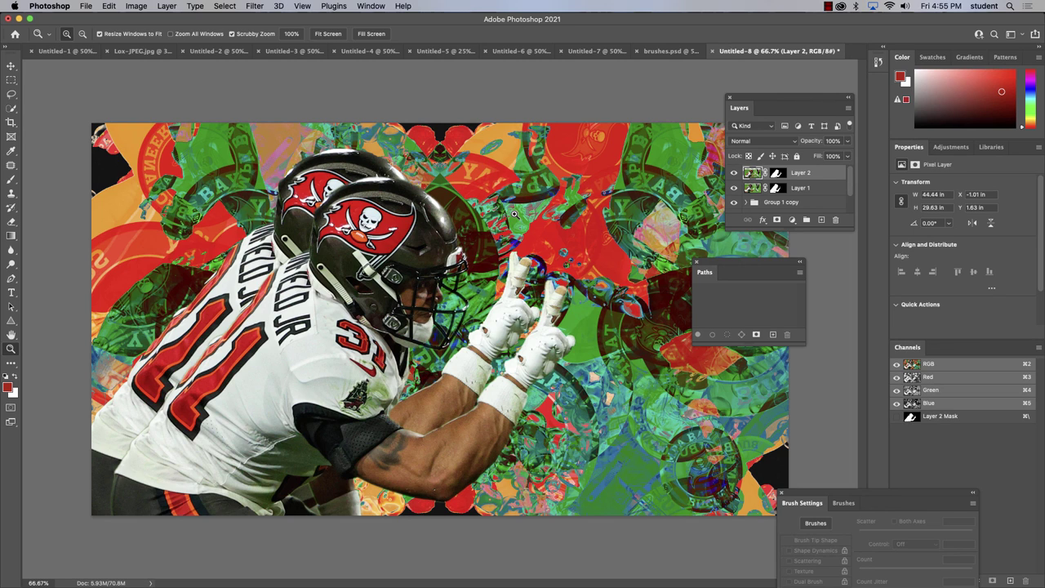
left_click(829, 6)
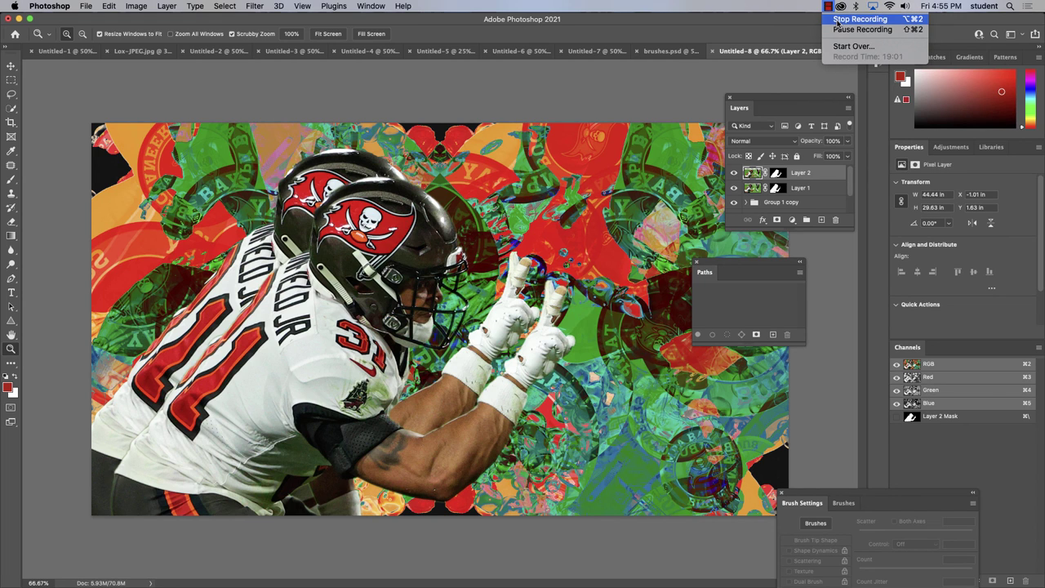